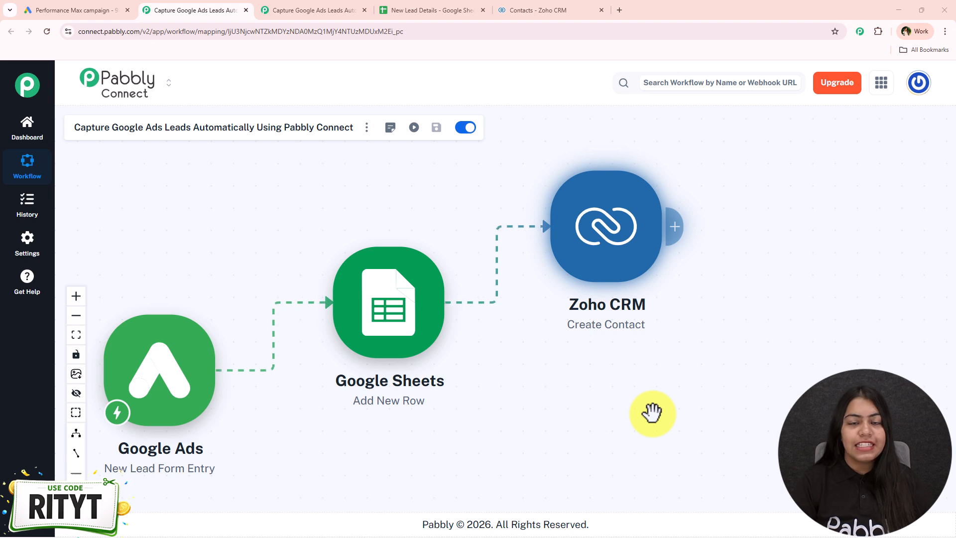
# - Review the New Lead Details sheet and the Zoho CRM contacts list, and return to the workflow with no trigger set
pyautogui.click(418, 10)
pyautogui.moveTo(109, 250); pyautogui.dragTo(527, 261)
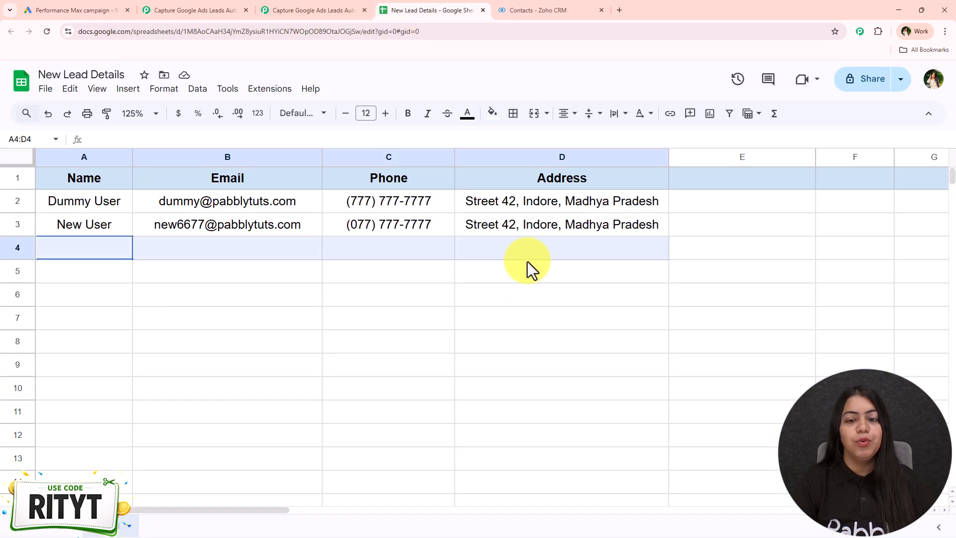
pyautogui.click(387, 364)
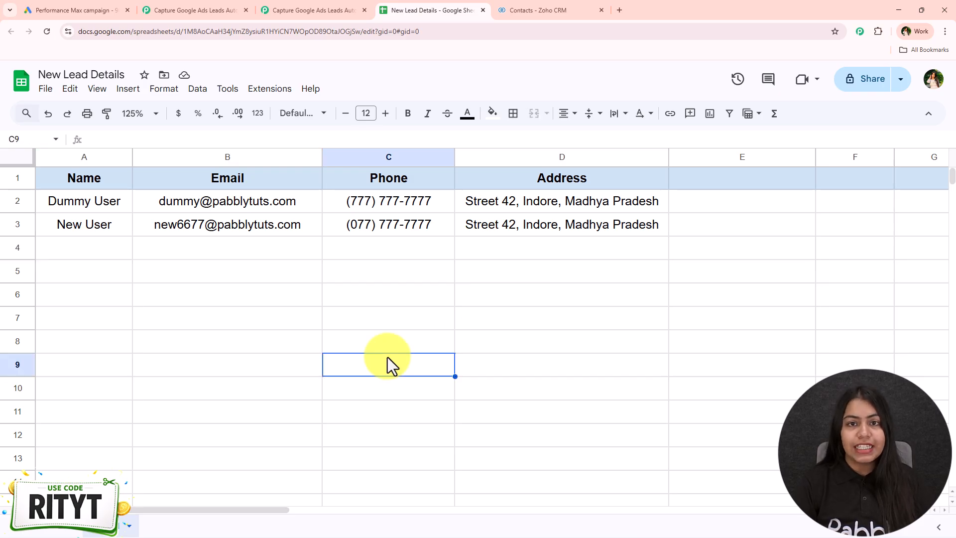
pyautogui.click(555, 6)
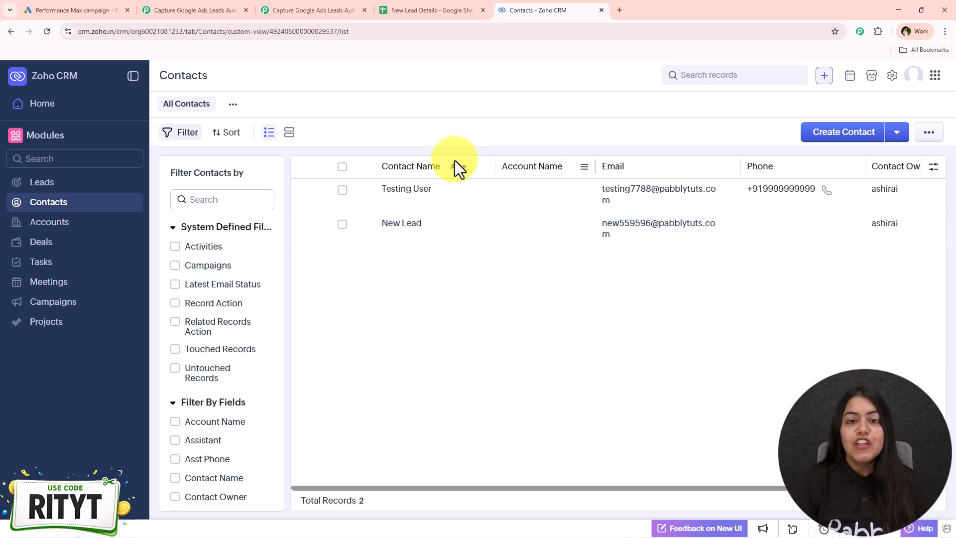
pyautogui.click(315, 9)
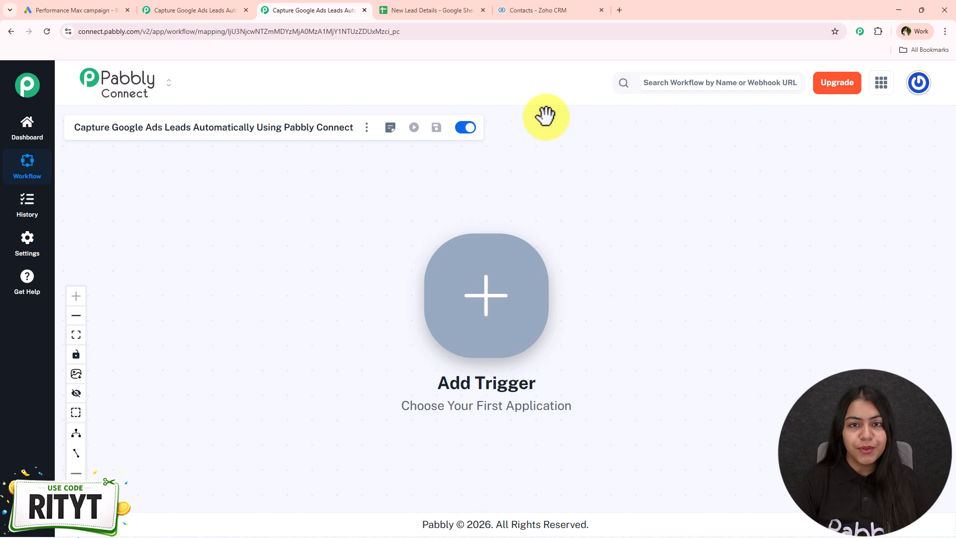
# - Visit the Pabbly Connect website at pabbly.com/connect in a new browser tab and close that tab
pyautogui.click(614, 14)
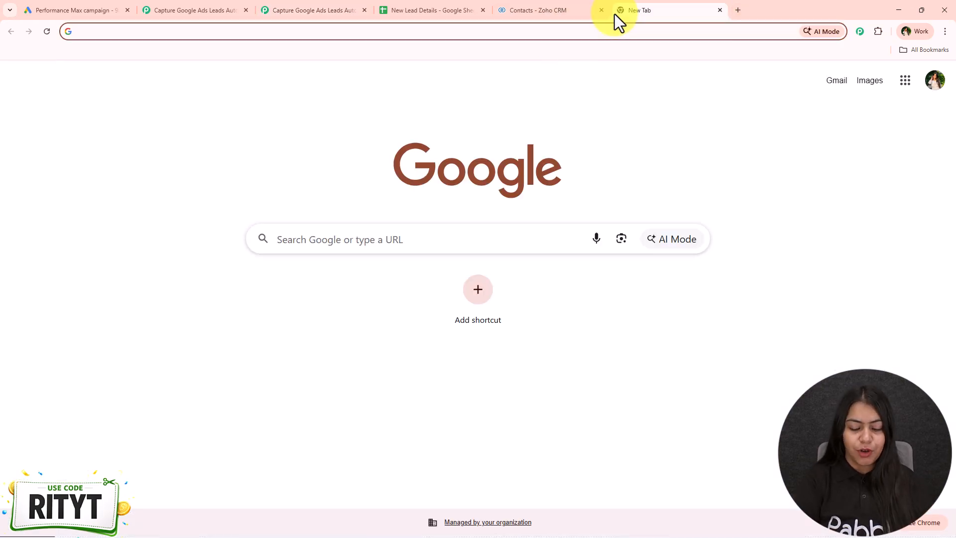
pyautogui.write('pabbly.c')
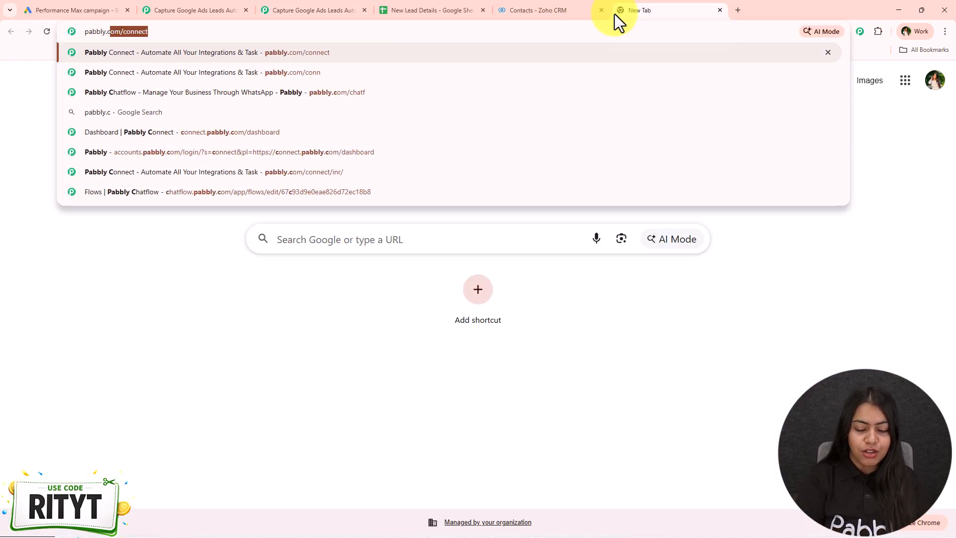
pyautogui.write('pom')
pyautogui.press('BackSpace')
pyautogui.press('BackSpace')
pyautogui.press('BackSpace')
pyautogui.write('om/')
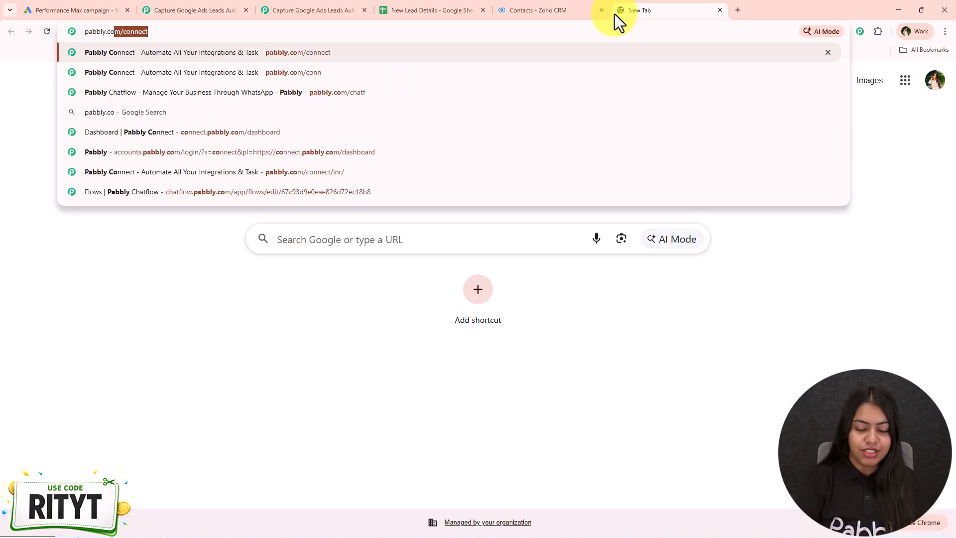
pyautogui.write('con')
pyautogui.press('Return')
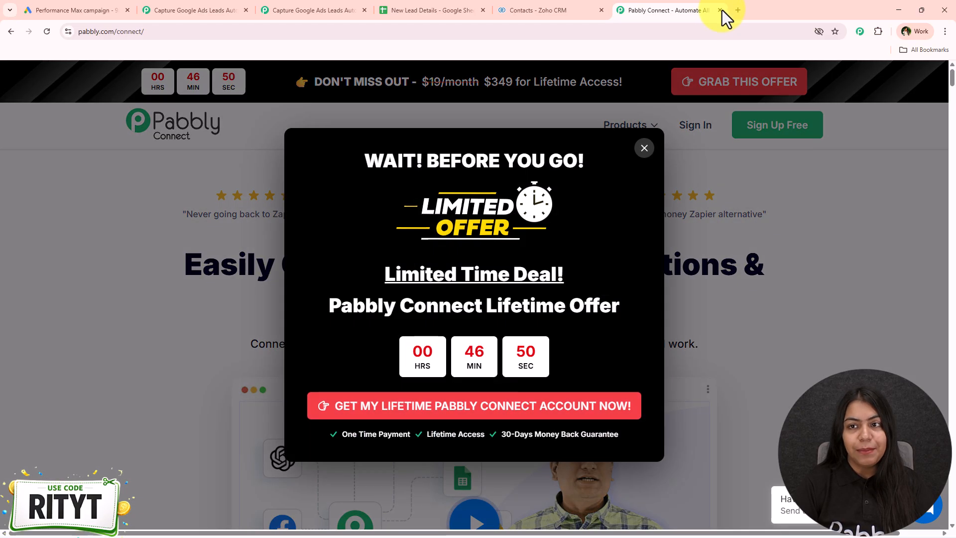
pyautogui.click(720, 10)
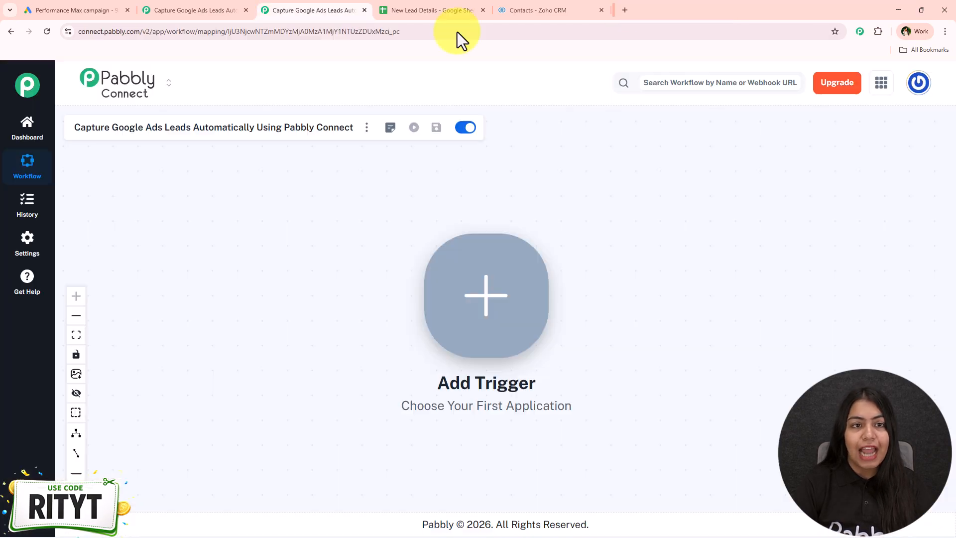
# - Look again at the New Lead Details sheet, the Zoho CRM contacts and the completed lead-capture workflow
pyautogui.click(418, 10)
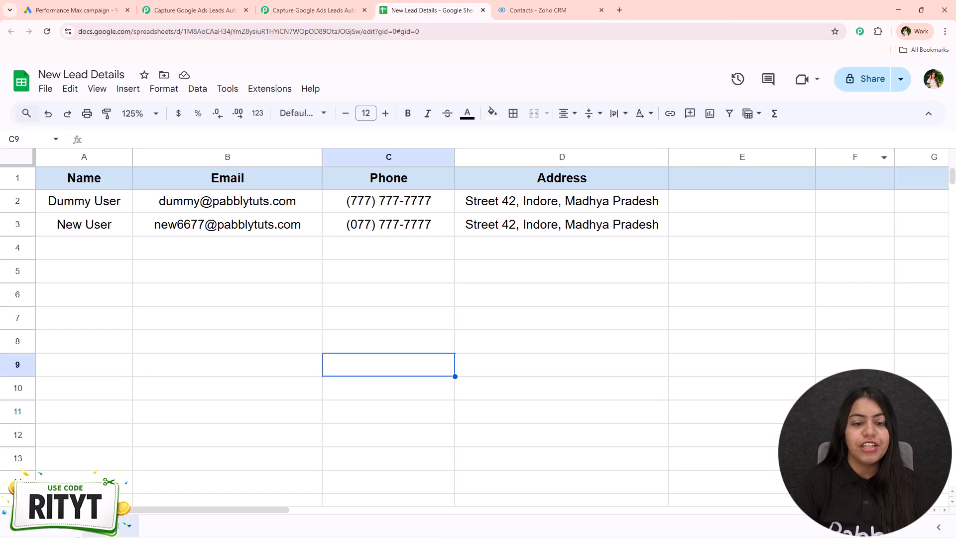
pyautogui.click(533, 9)
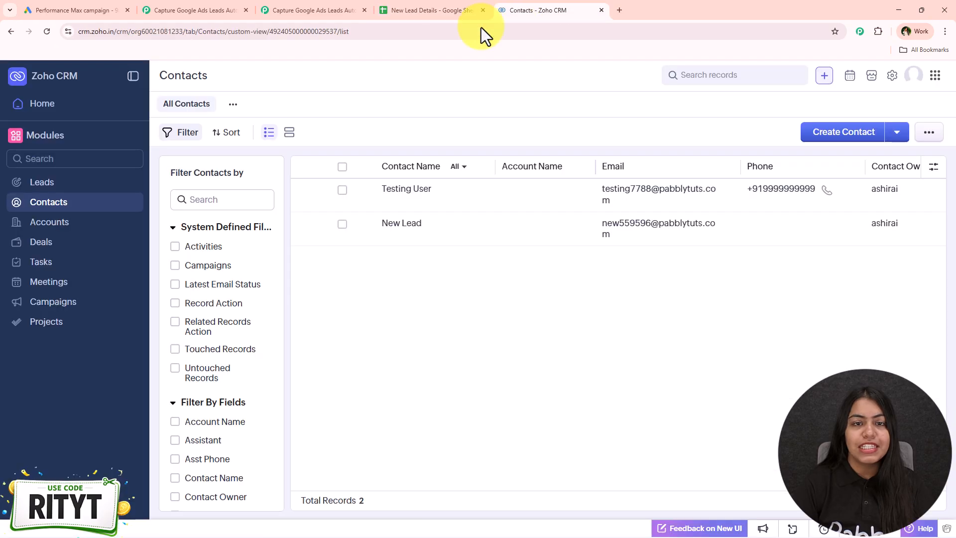
pyautogui.click(206, 9)
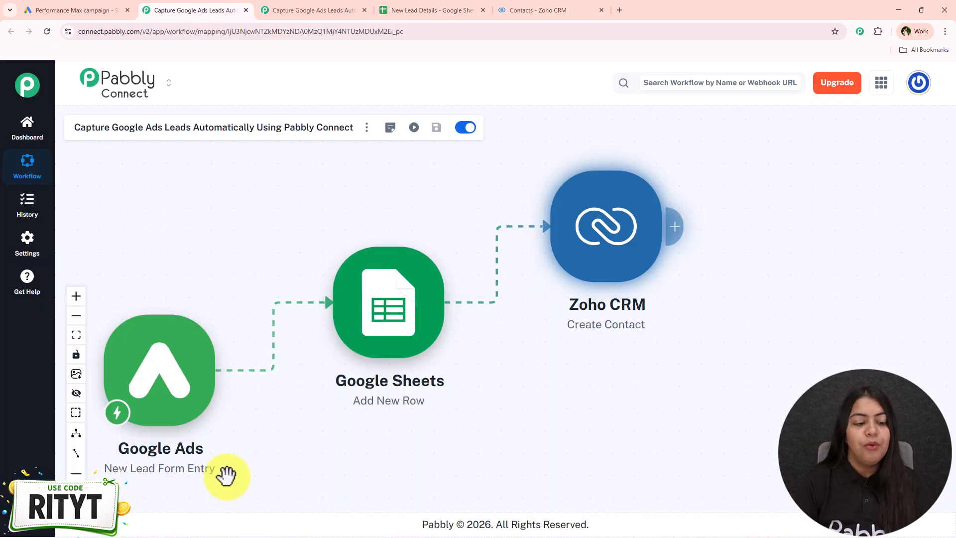
# - Move the Google Ads and Zoho CRM nodes of the completed workflow slightly closer to the Google Sheets node
pyautogui.moveTo(324, 446); pyautogui.dragTo(319, 429)
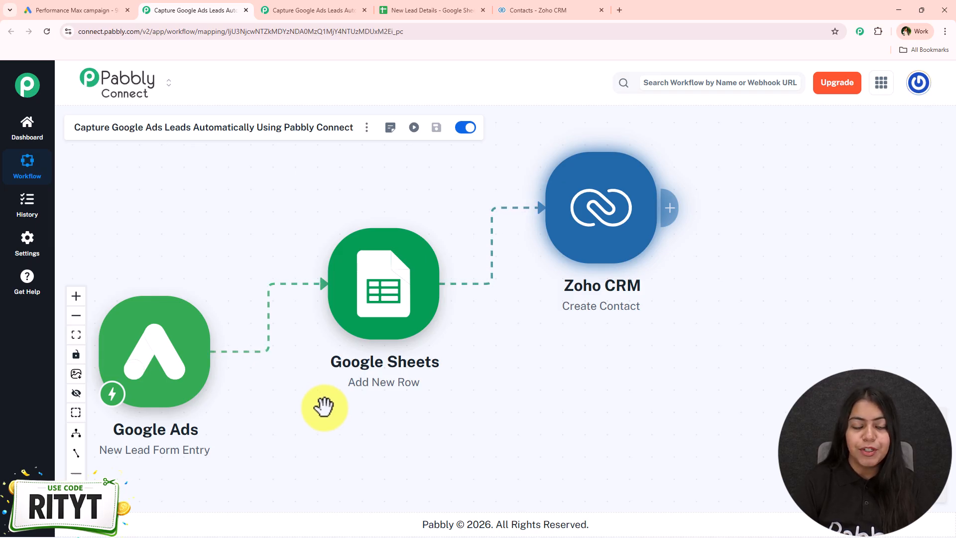
pyautogui.moveTo(192, 367); pyautogui.dragTo(210, 359)
pyautogui.moveTo(567, 251); pyautogui.dragTo(551, 225)
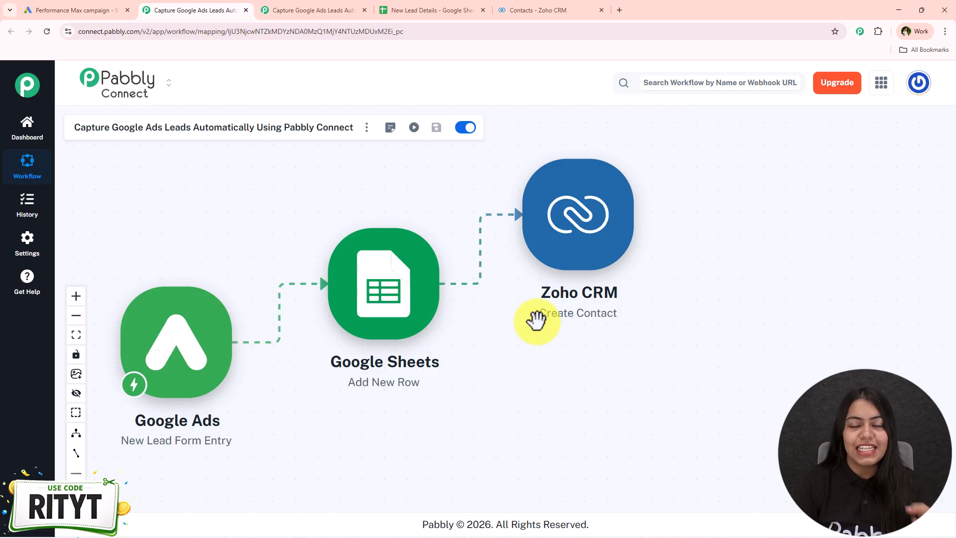
# - In the empty workflow, set the trigger app to Google Ads with the New Lead Form Entry event
pyautogui.click(358, 9)
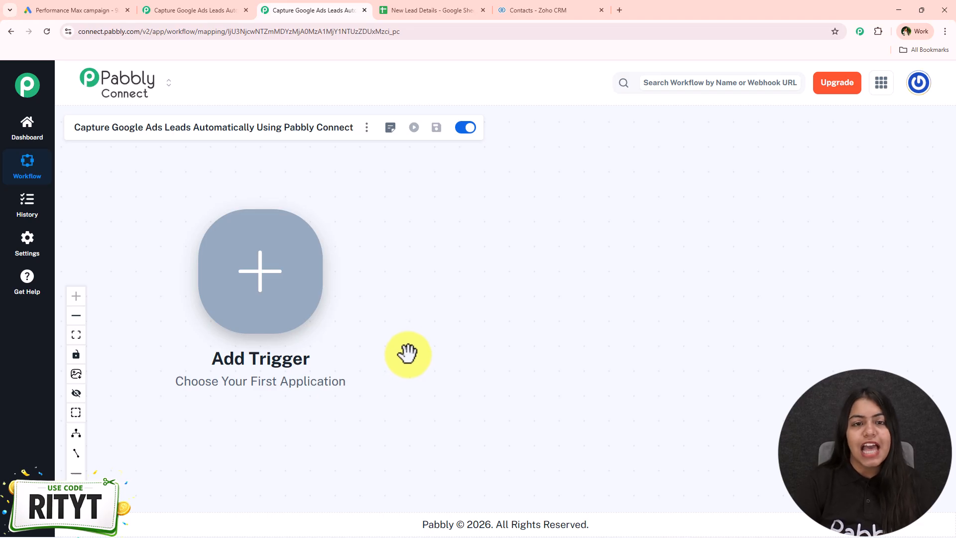
pyautogui.moveTo(664, 310); pyautogui.dragTo(599, 341)
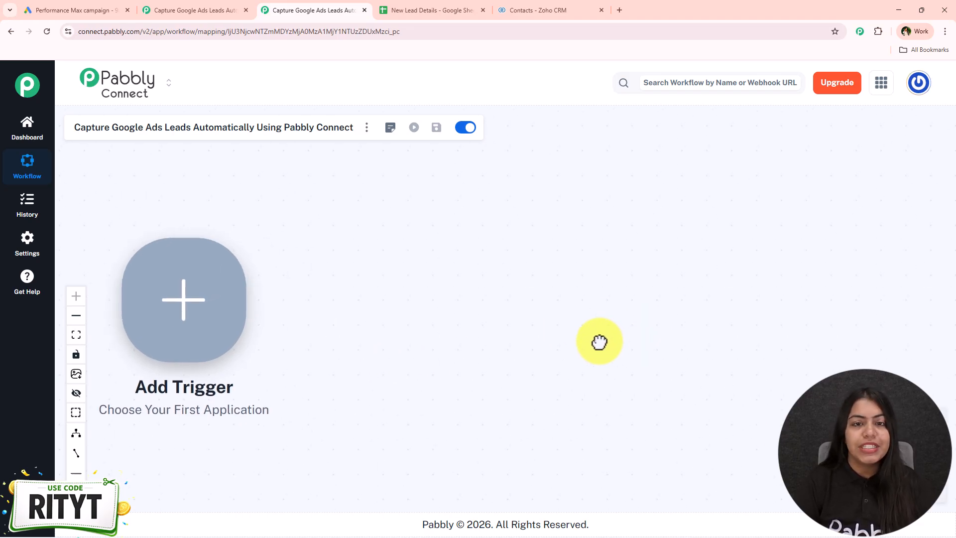
pyautogui.click(222, 319)
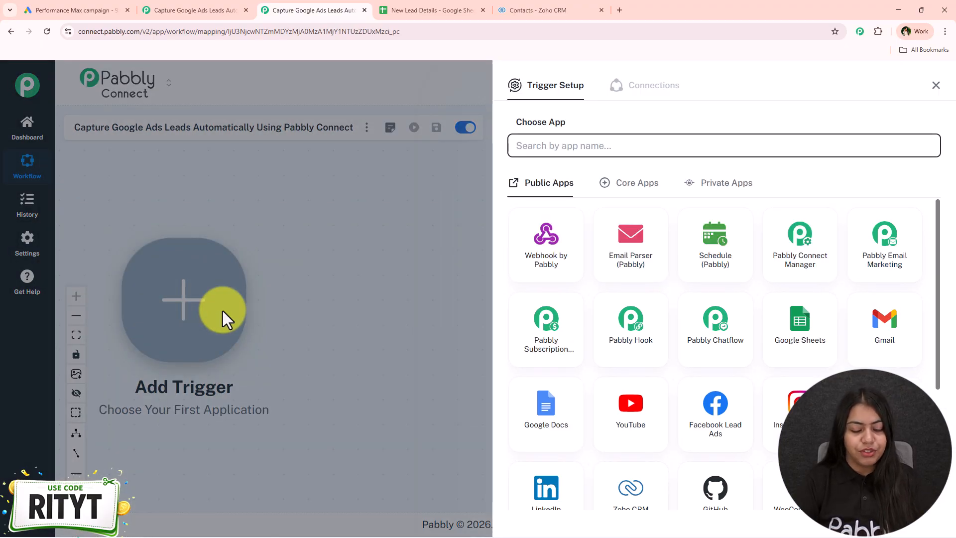
pyautogui.write('Google Ads')
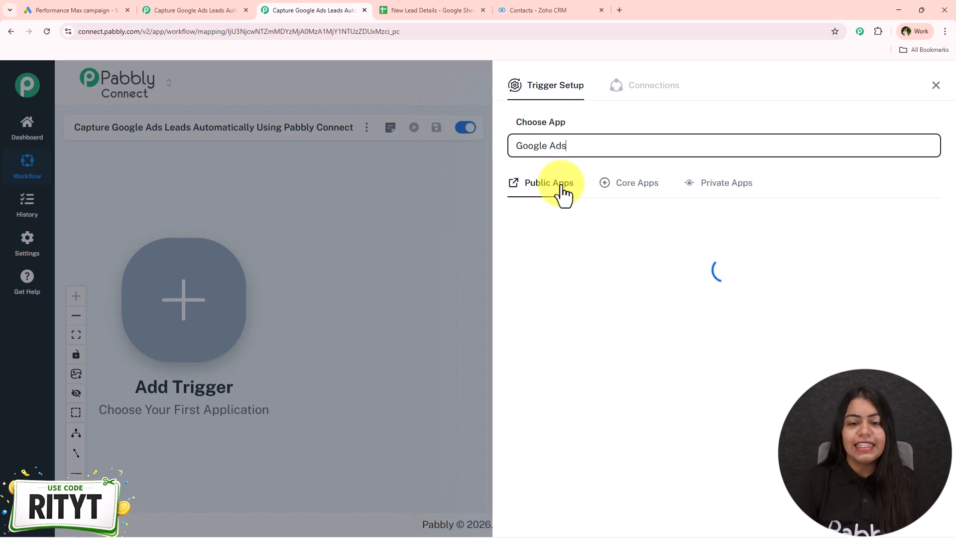
pyautogui.click(548, 255)
pyautogui.click(704, 199)
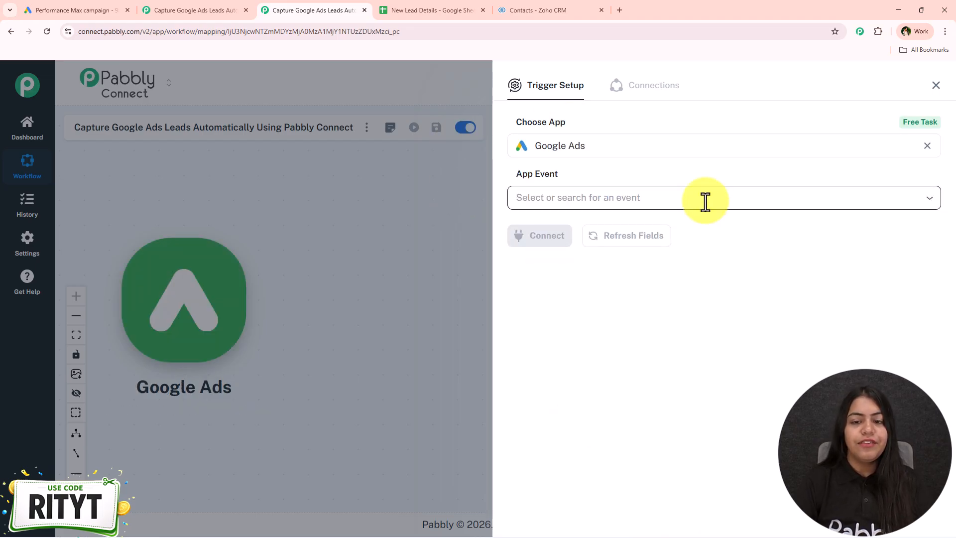
pyautogui.click(566, 279)
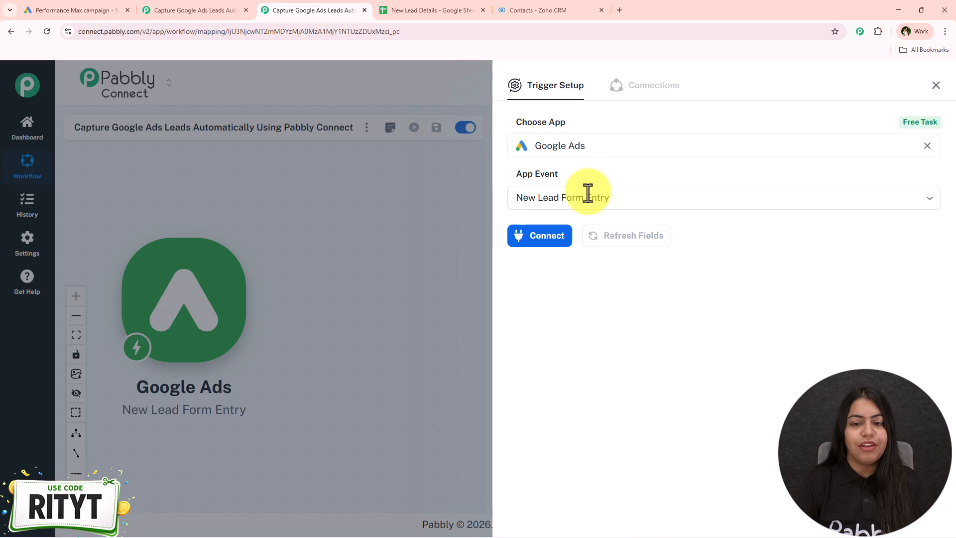
# - Start adding a new connection for the Google Ads trigger and begin signing in with Google
pyautogui.click(548, 238)
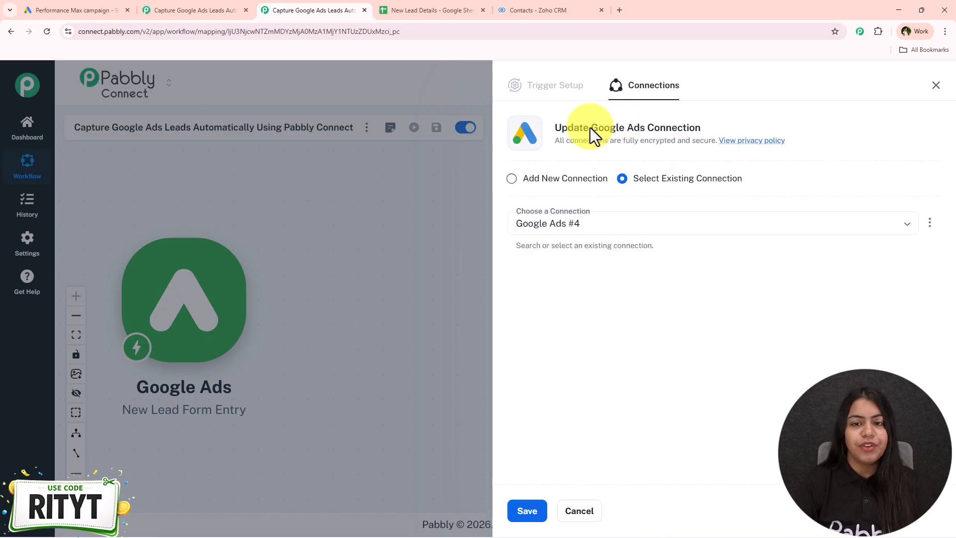
pyautogui.moveTo(590, 127); pyautogui.dragTo(737, 131)
pyautogui.click(737, 131)
pyautogui.moveTo(743, 179); pyautogui.dragTo(629, 205)
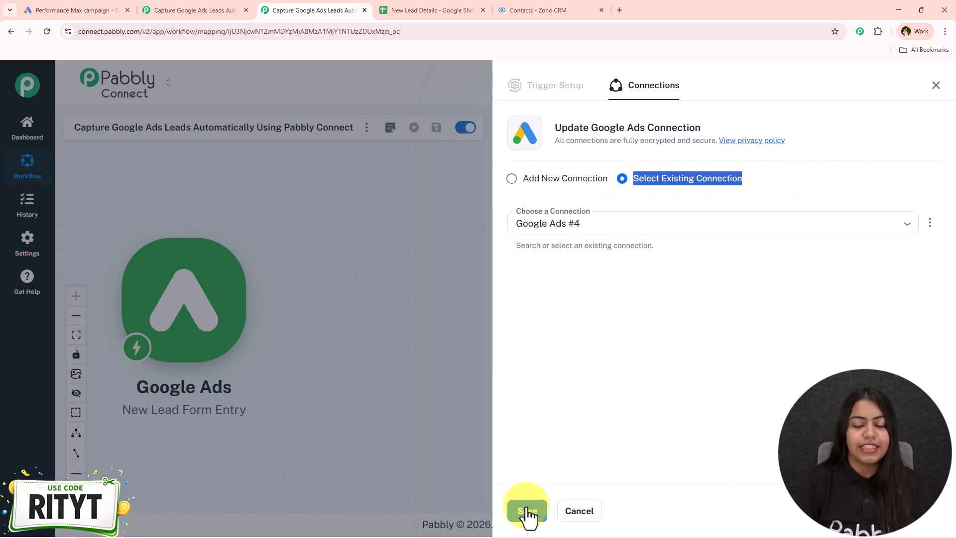
pyautogui.click(582, 185)
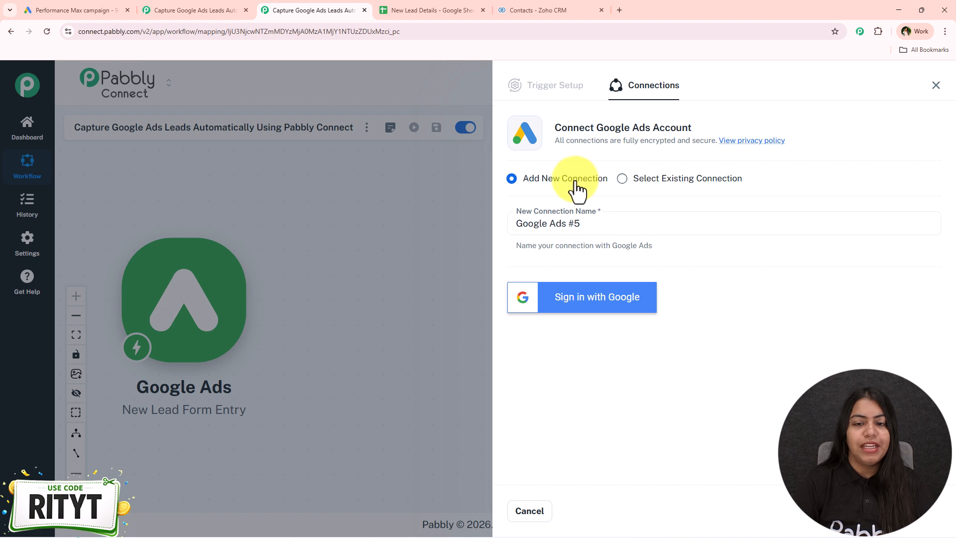
pyautogui.click(612, 316)
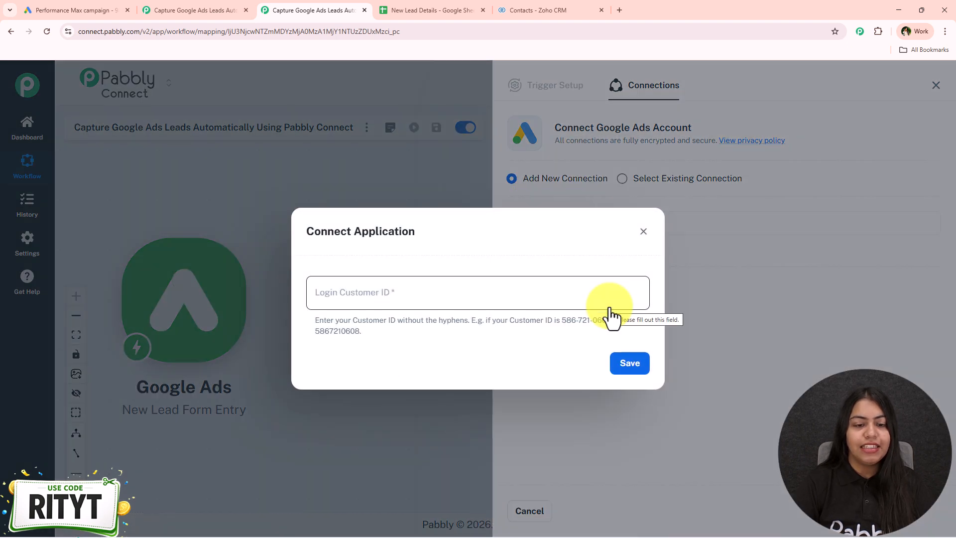
pyautogui.click(608, 303)
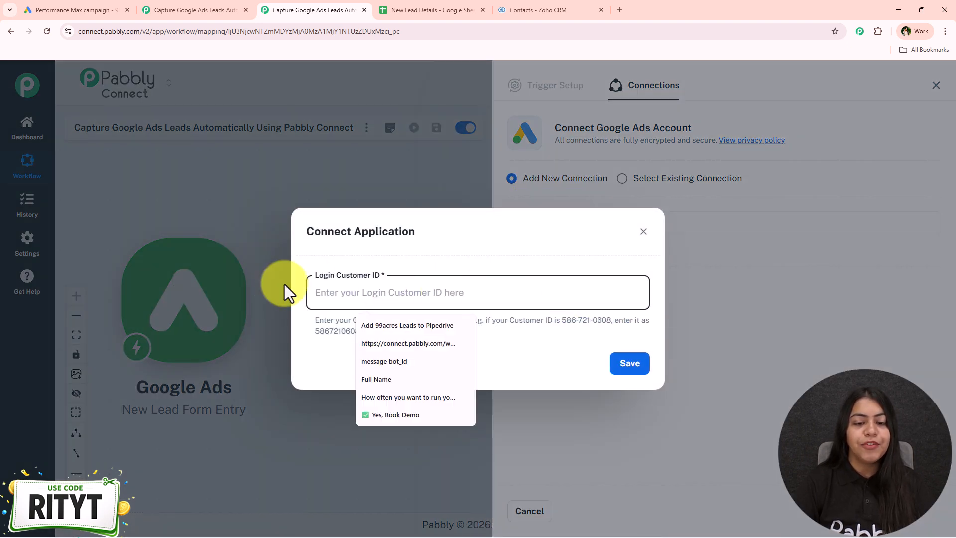
pyautogui.click(572, 320)
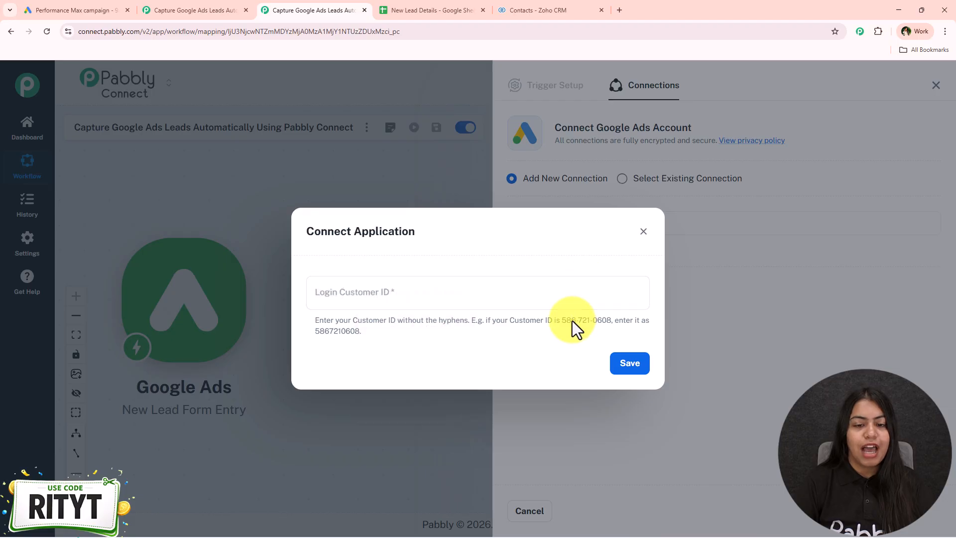
# - Copy the customer ID from the Google Ads account, enter it as the Login Customer ID and save it
pyautogui.click(64, 3)
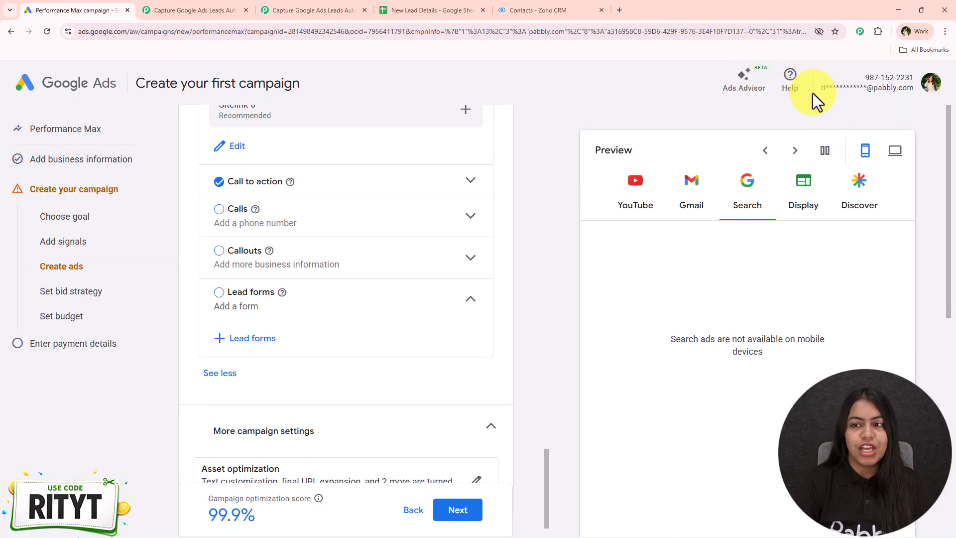
pyautogui.moveTo(864, 78); pyautogui.dragTo(913, 76)
pyautogui.hotkey('ctrl', 'c')
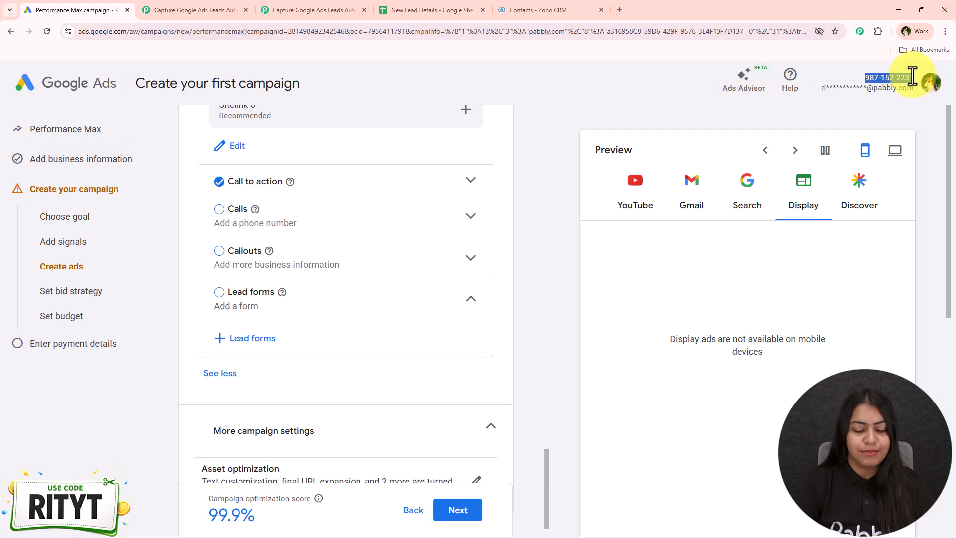
pyautogui.click(284, 2)
pyautogui.click(371, 299)
pyautogui.hotkey('ctrl', 'v')
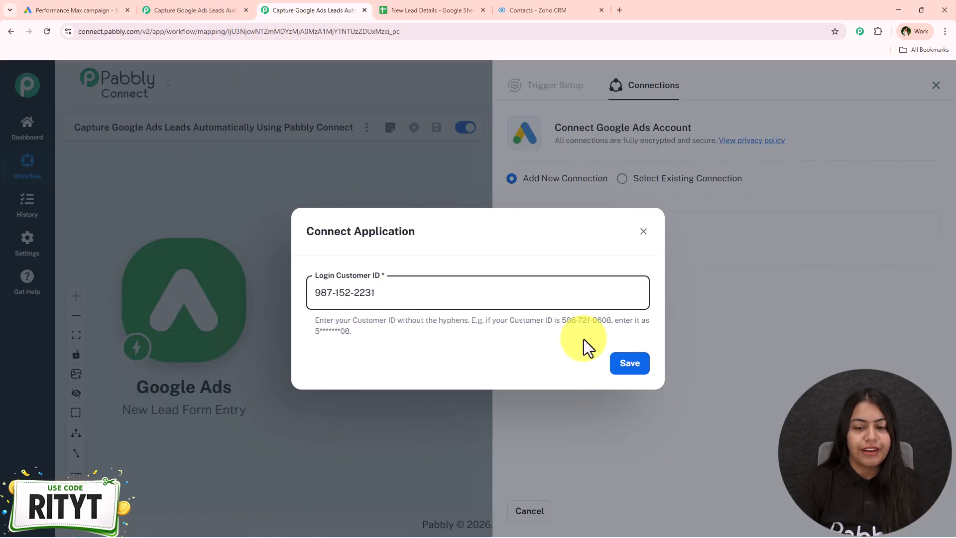
pyautogui.click(620, 369)
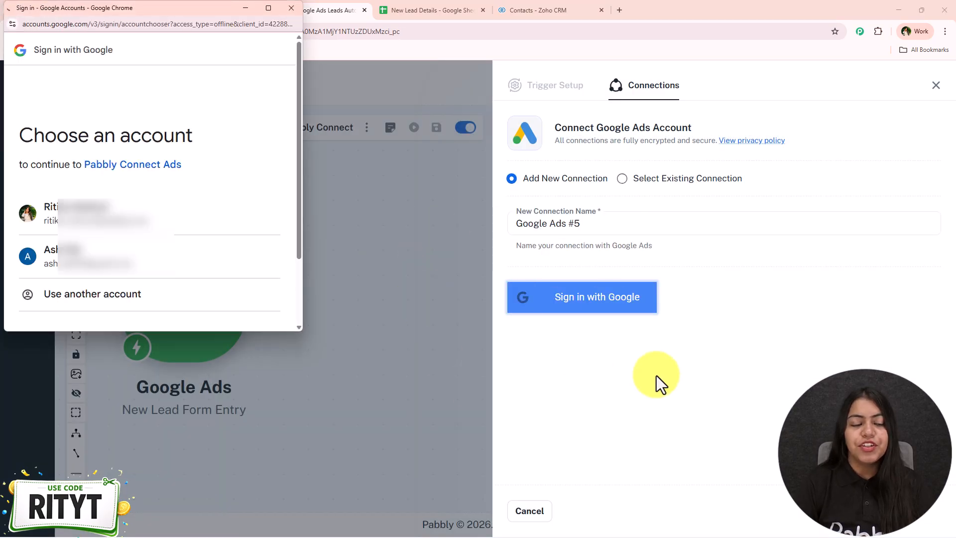
# - Choose the first listed Google account and allow Pabbly Connect Ads to access its Google Ads data
pyautogui.click(237, 232)
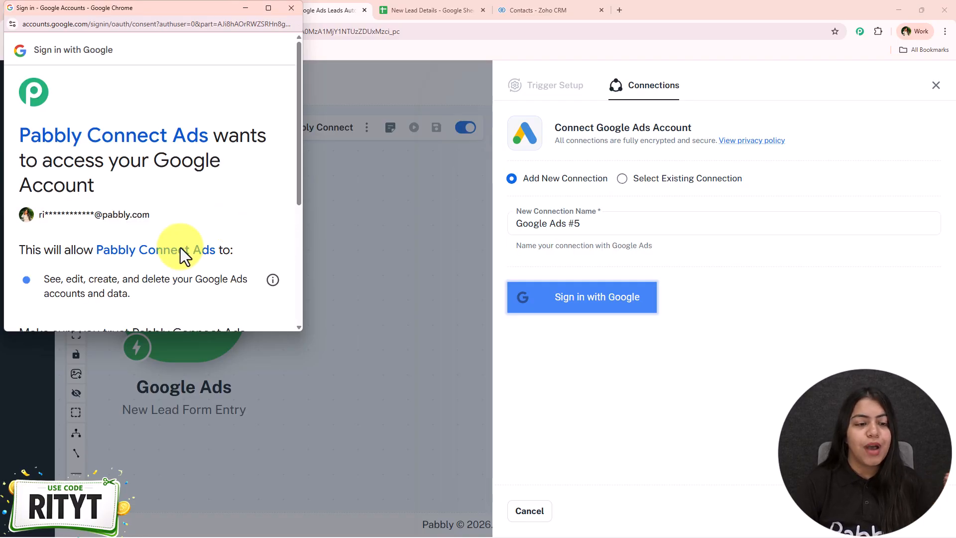
pyautogui.scroll(-4, 182, 261)
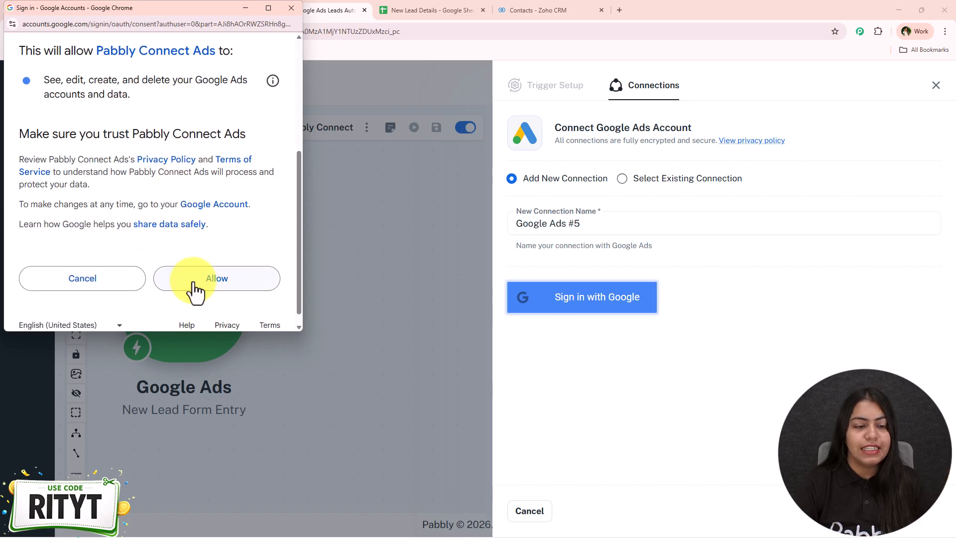
pyautogui.click(194, 283)
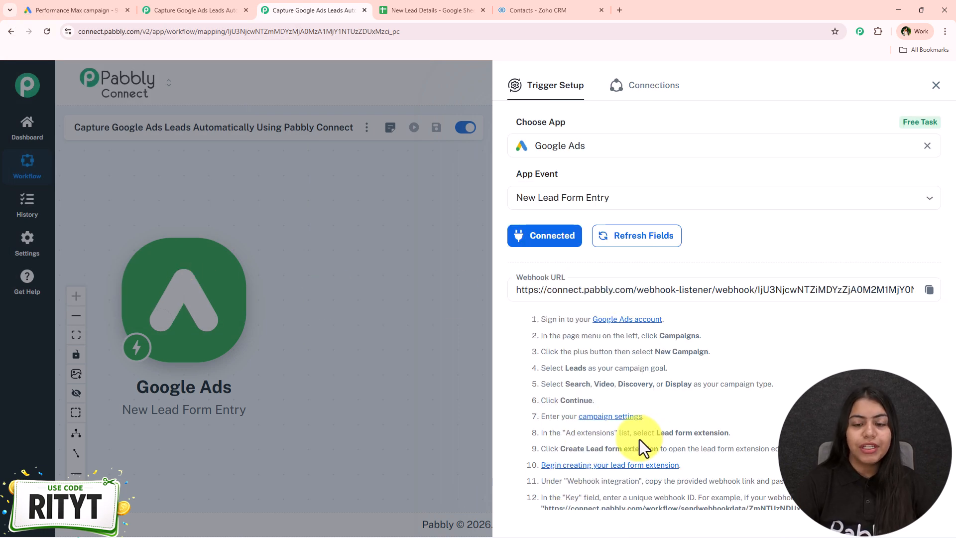
# - Copy the trigger's webhook URL and start a new lead form in the Google Ads Performance Max campaign
pyautogui.scroll(-3, 620, 459)
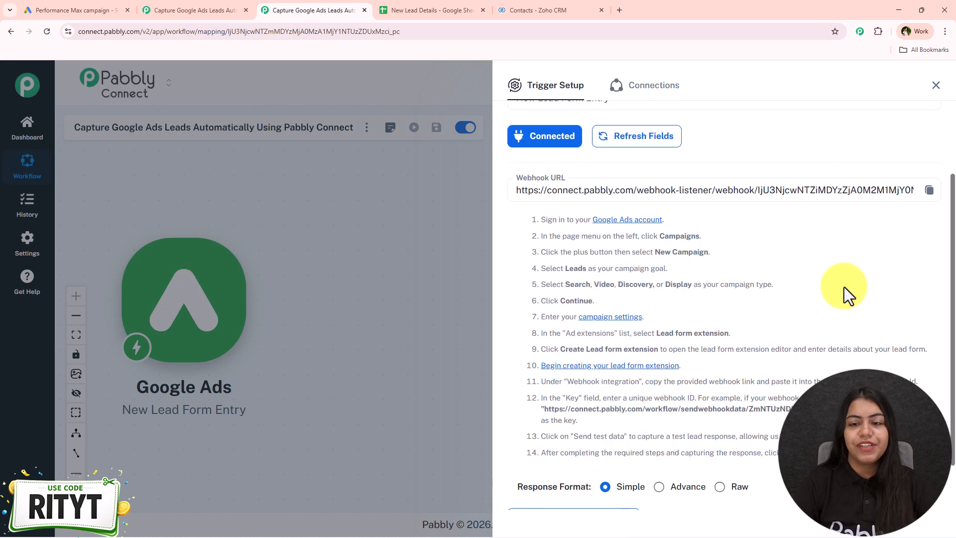
pyautogui.click(930, 129)
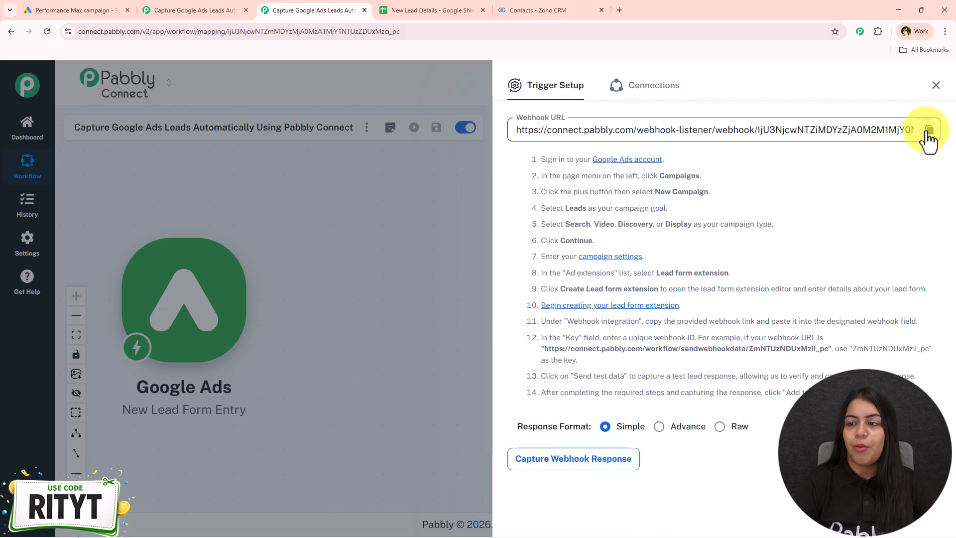
pyautogui.click(64, 9)
pyautogui.click(252, 338)
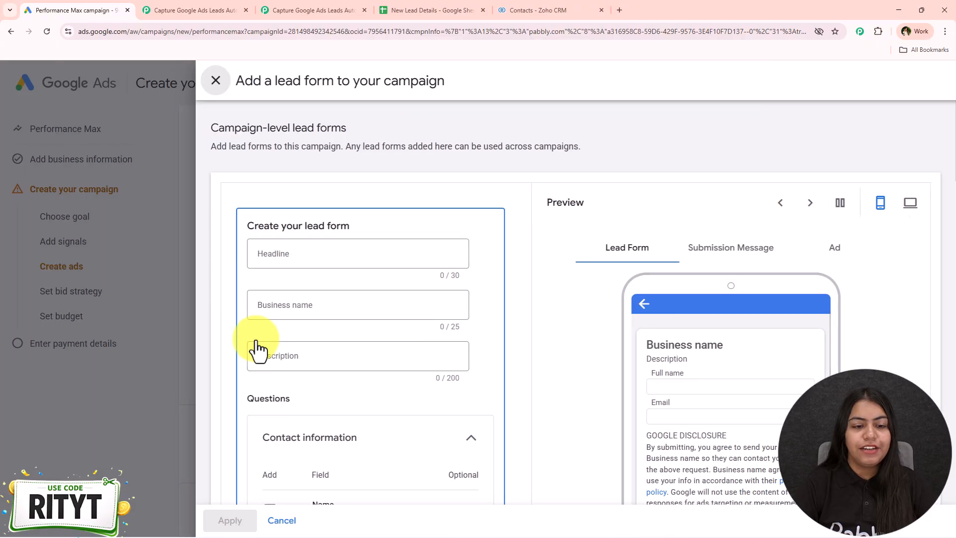
# - Add the full name, email, phone number, city, state/province and street address questions to the lead form
pyautogui.scroll(-4, 299, 339)
pyautogui.click(265, 310)
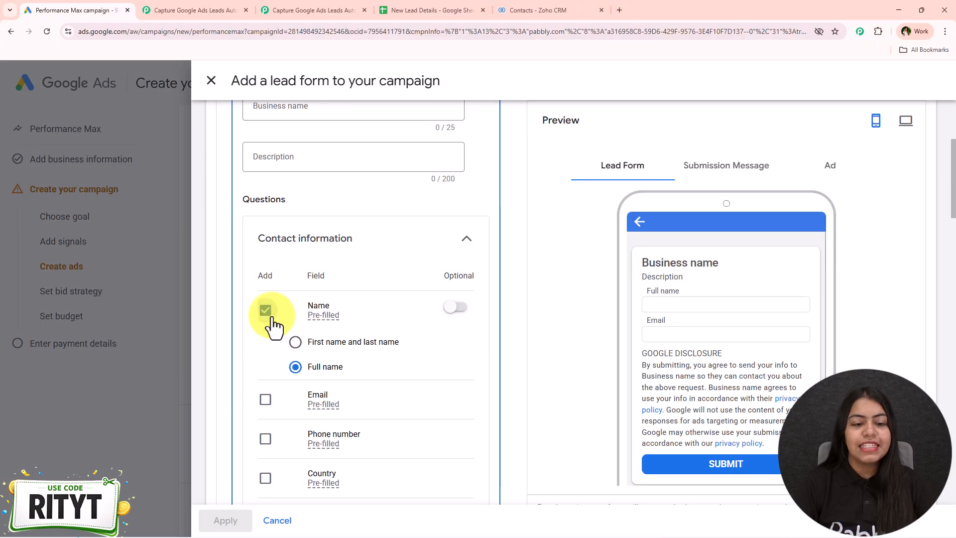
pyautogui.scroll(-2, 267, 325)
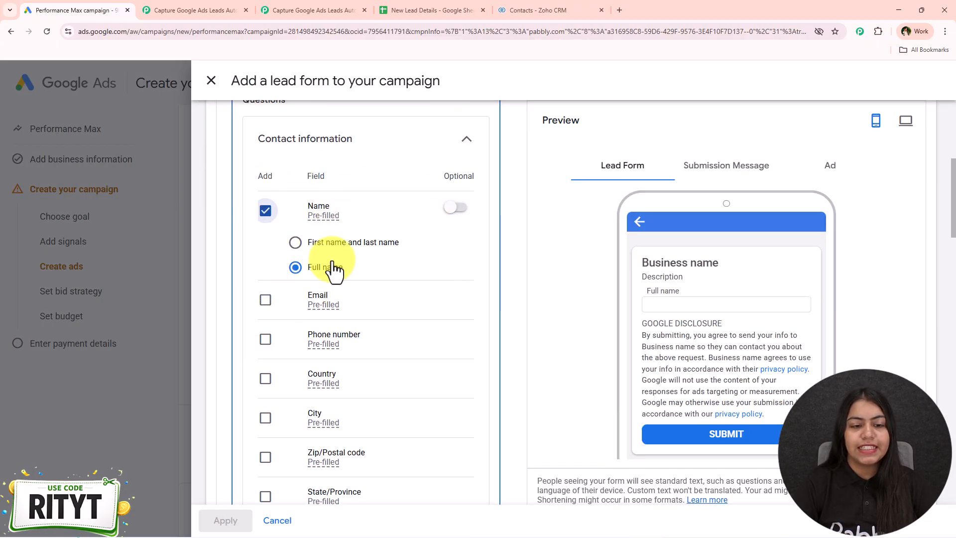
pyautogui.click(265, 299)
pyautogui.click(266, 340)
pyautogui.scroll(-2, 289, 368)
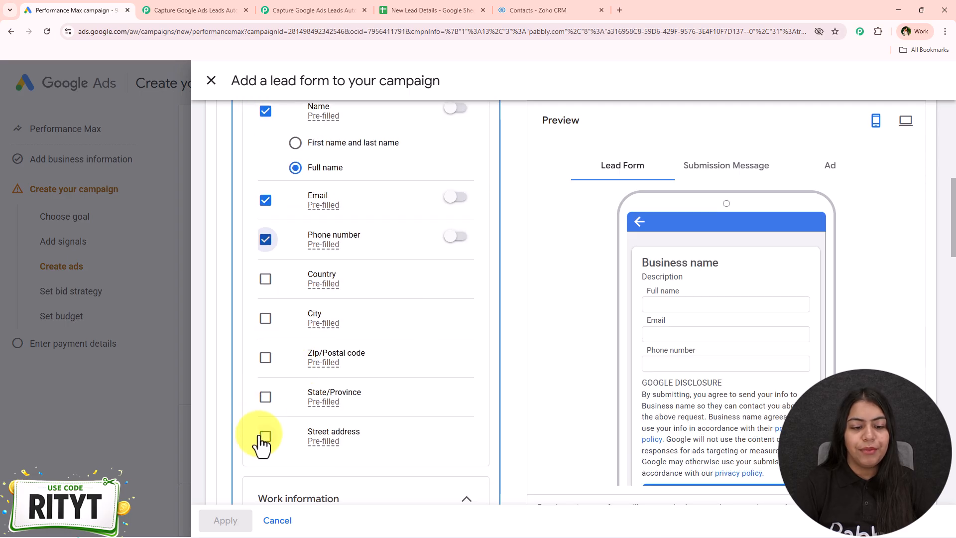
pyautogui.click(265, 318)
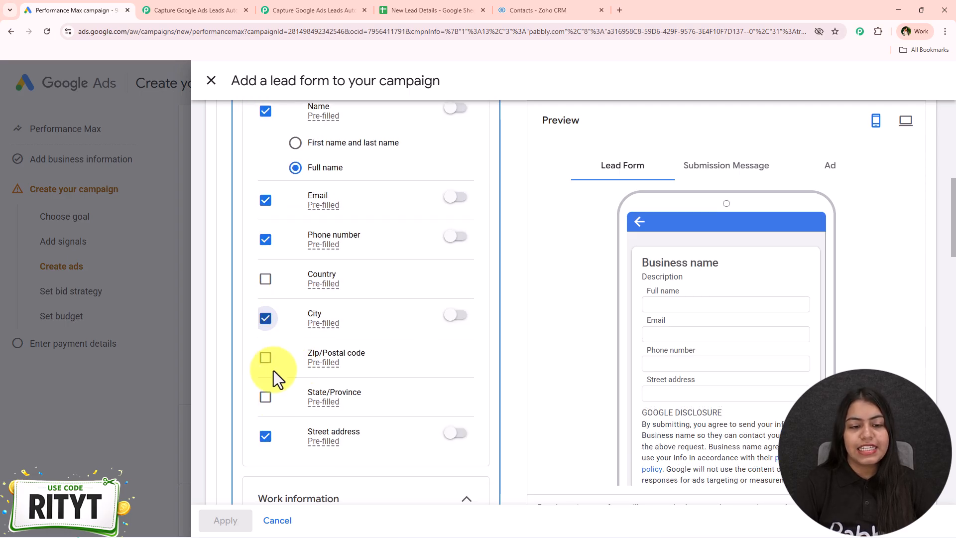
pyautogui.click(265, 397)
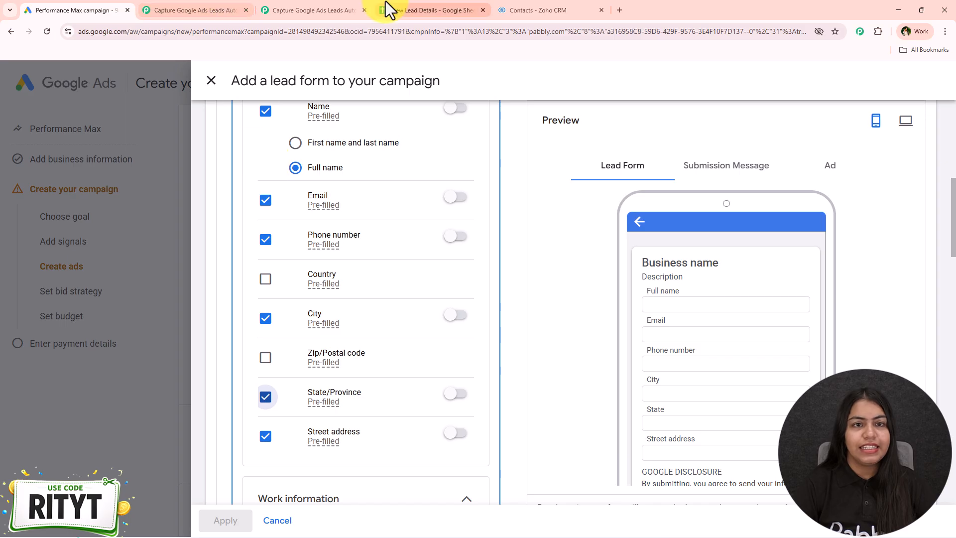
# - Switch to the New Lead Details spreadsheet and check which lead details its columns hold
pyautogui.click(389, 9)
pyautogui.moveTo(99, 225); pyautogui.dragTo(538, 229)
pyautogui.click(431, 339)
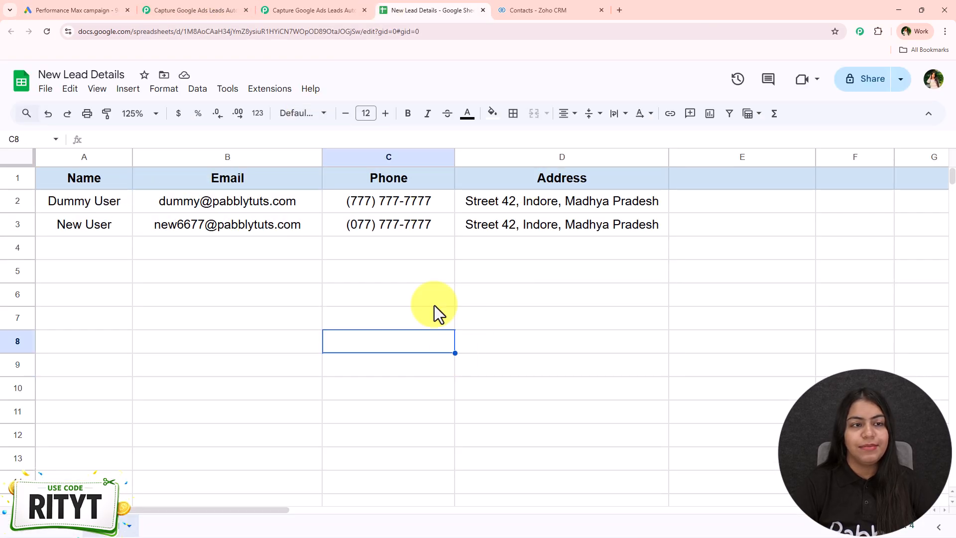
# - Set up the lead form's webhook integration in Google Ads with the copied webhook URL and a key, and send test data
pyautogui.click(83, 9)
pyautogui.scroll(-2, 366, 252)
pyautogui.scroll(-3, 367, 252)
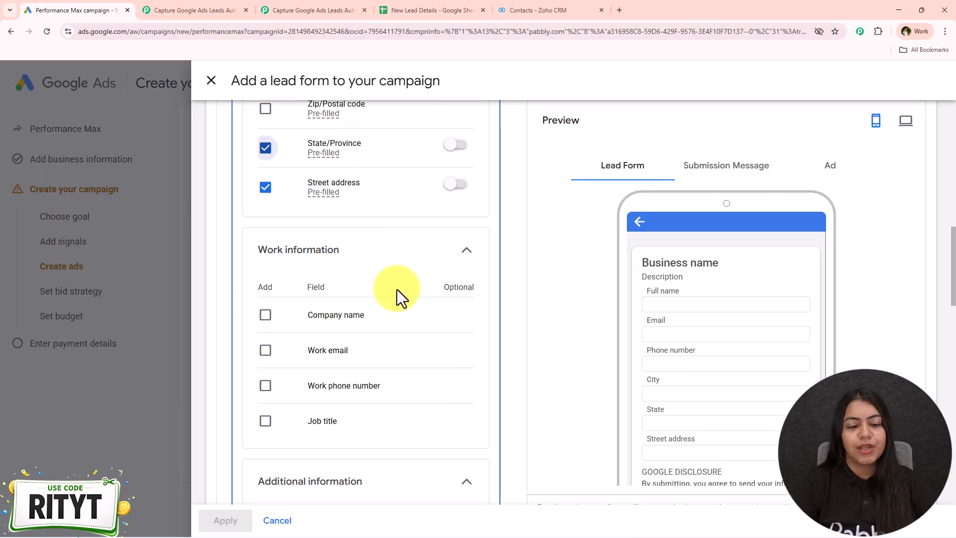
pyautogui.scroll(-12, 396, 289)
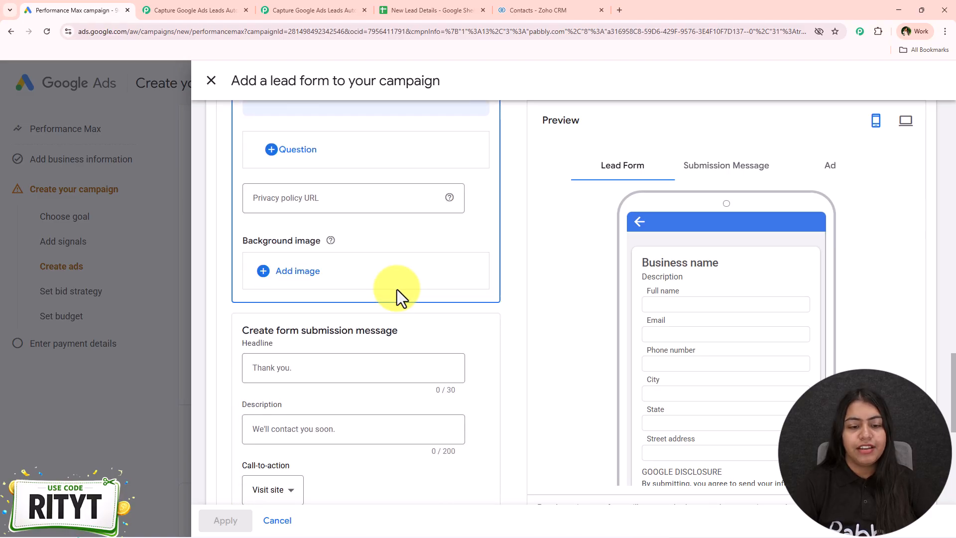
pyautogui.scroll(-7, 396, 289)
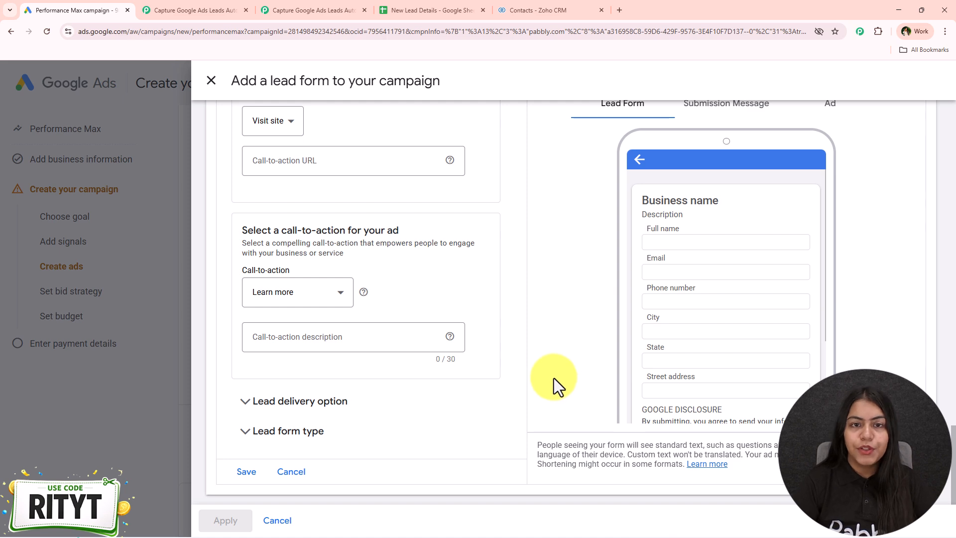
pyautogui.click(285, 419)
pyautogui.scroll(-7, 390, 361)
pyautogui.click(299, 204)
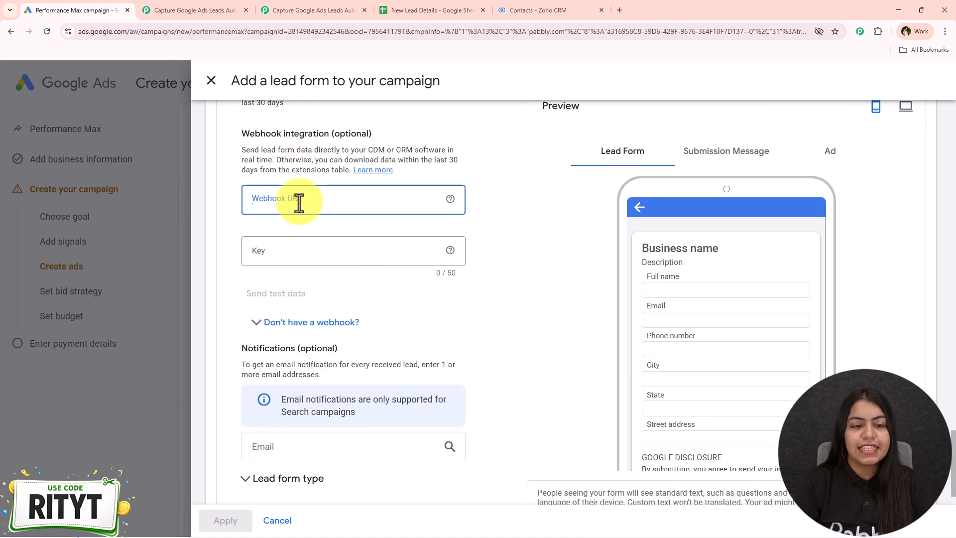
pyautogui.rightClick(299, 202)
pyautogui.click(364, 324)
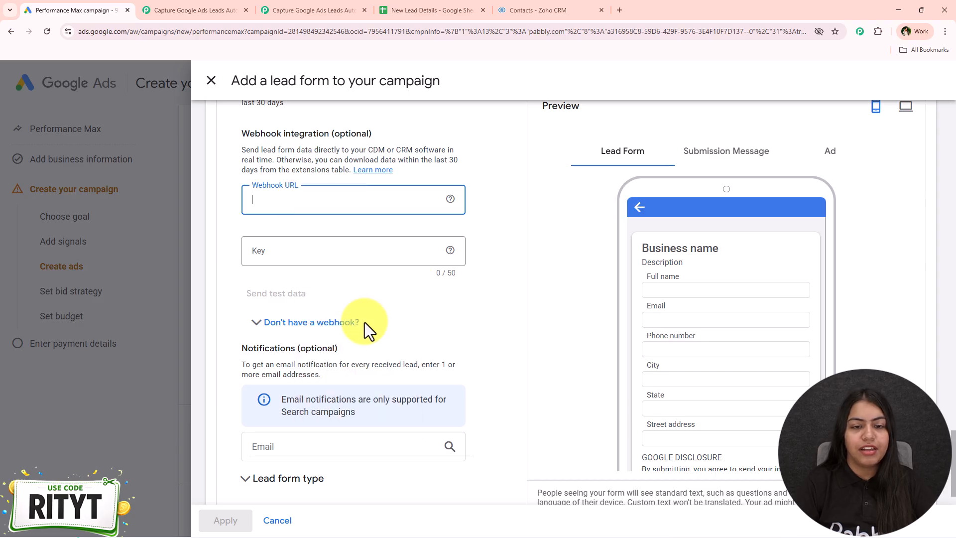
pyautogui.click(318, 248)
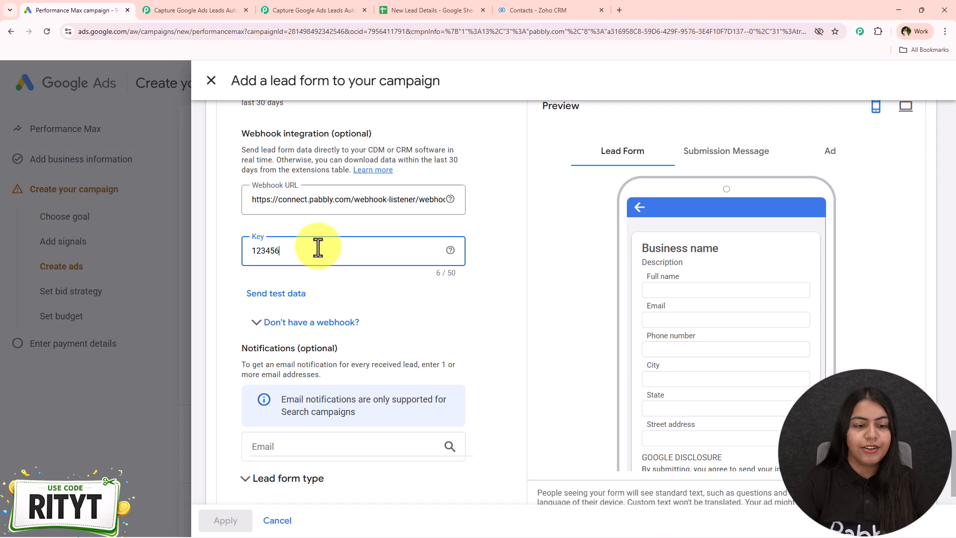
pyautogui.click(289, 294)
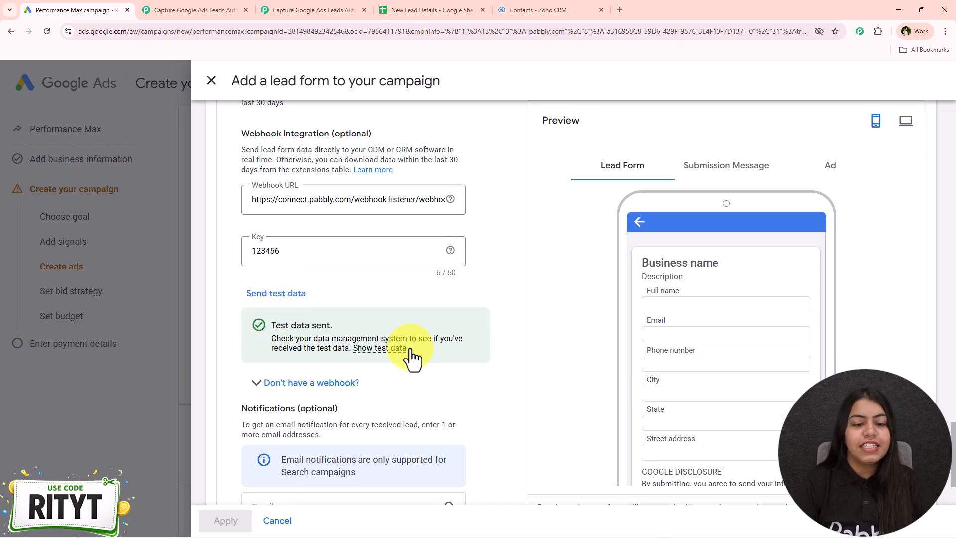
# - Switch to the Pabbly Connect workflow and examine the address, phone, email and name values in the captured test response
pyautogui.click(289, 10)
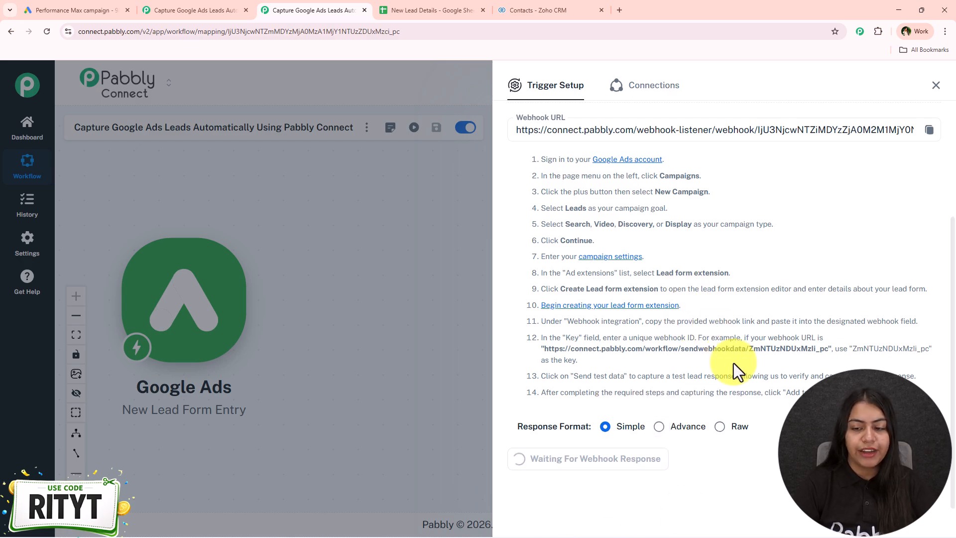
pyautogui.scroll(-3, 734, 363)
pyautogui.scroll(-4, 734, 363)
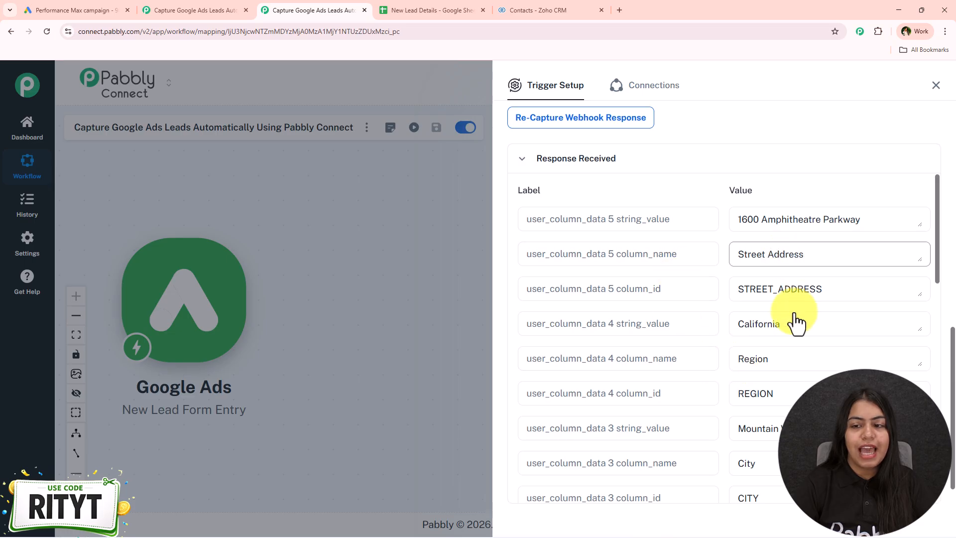
pyautogui.moveTo(860, 220); pyautogui.dragTo(738, 224)
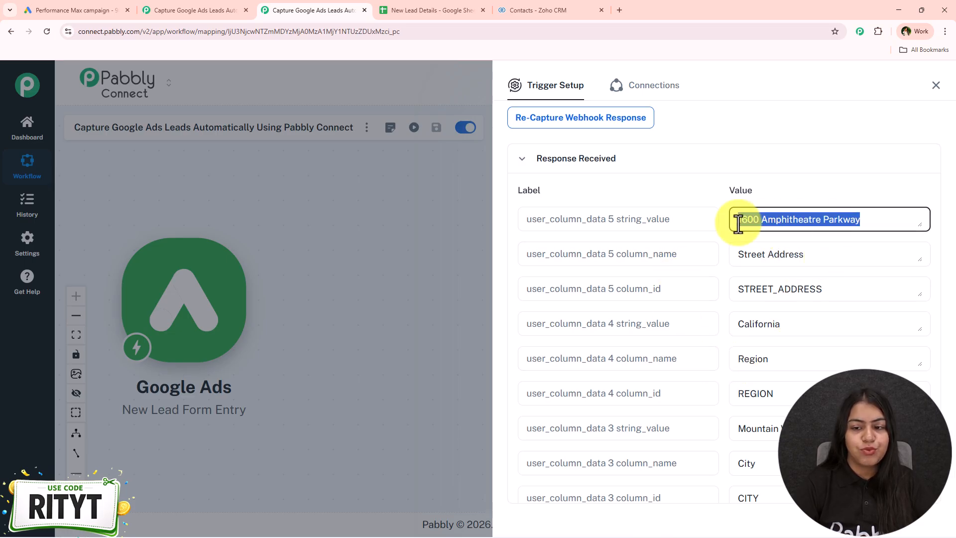
pyautogui.scroll(-1, 770, 366)
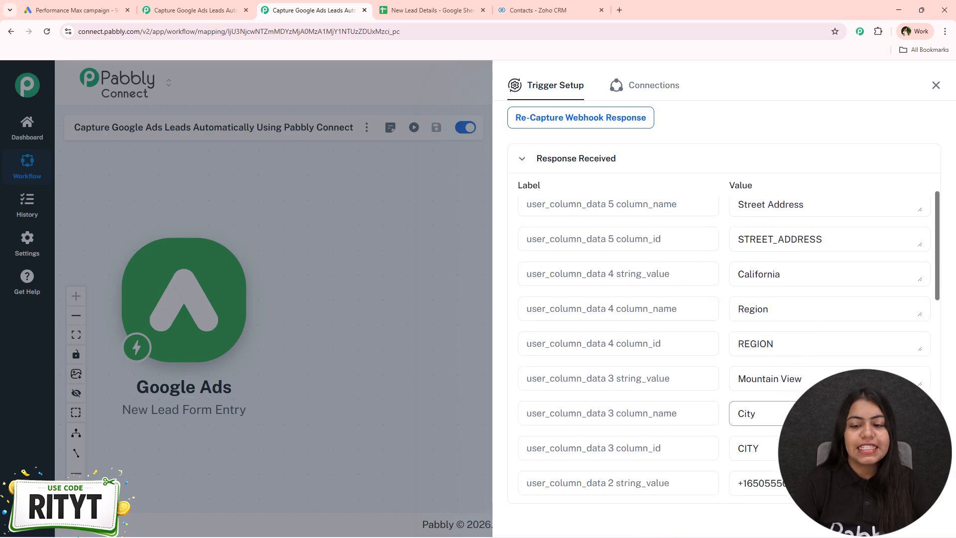
pyautogui.scroll(-3, 710, 341)
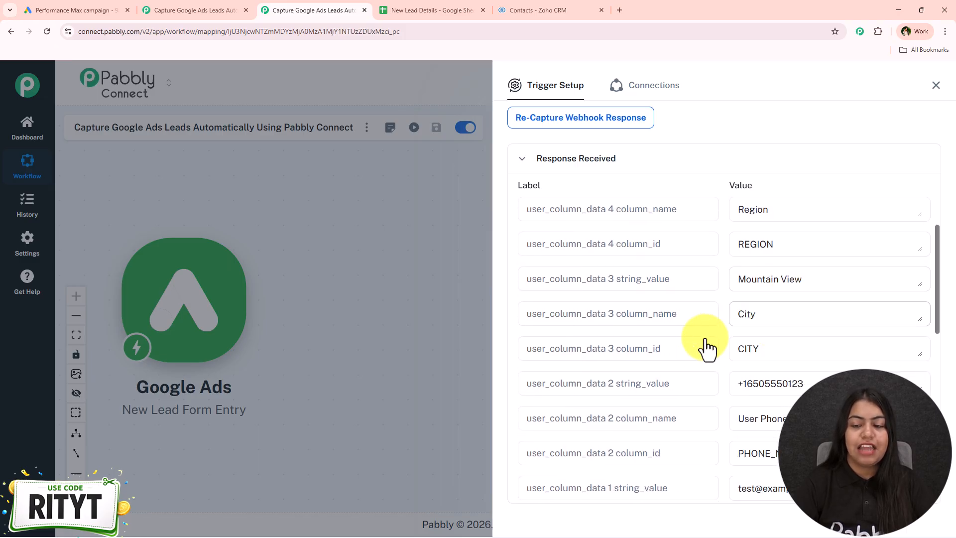
pyautogui.scroll(-1, 699, 343)
pyautogui.scroll(-2, 698, 358)
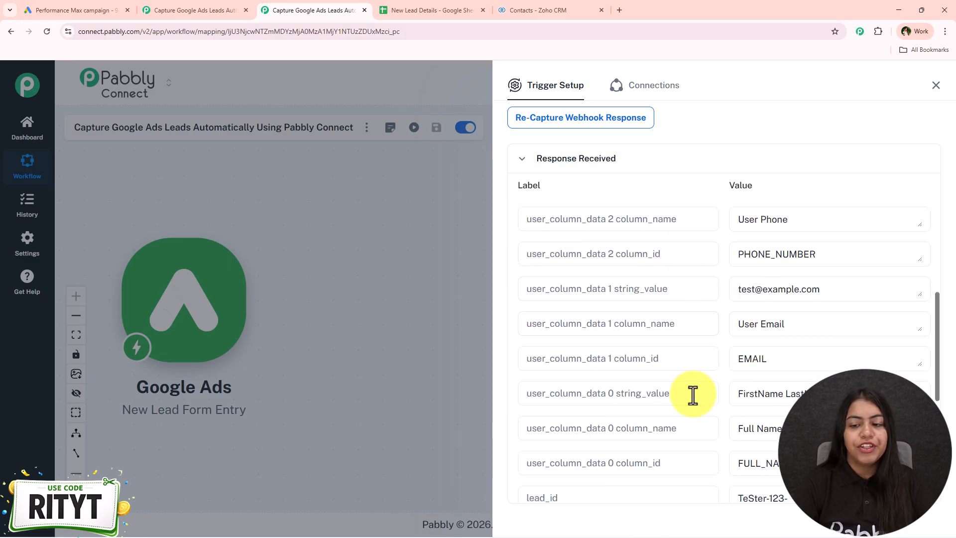
# - Look at the contacts list in Zoho CRM and return to the Pabbly Connect workflow
pyautogui.click(474, 3)
pyautogui.click(510, 5)
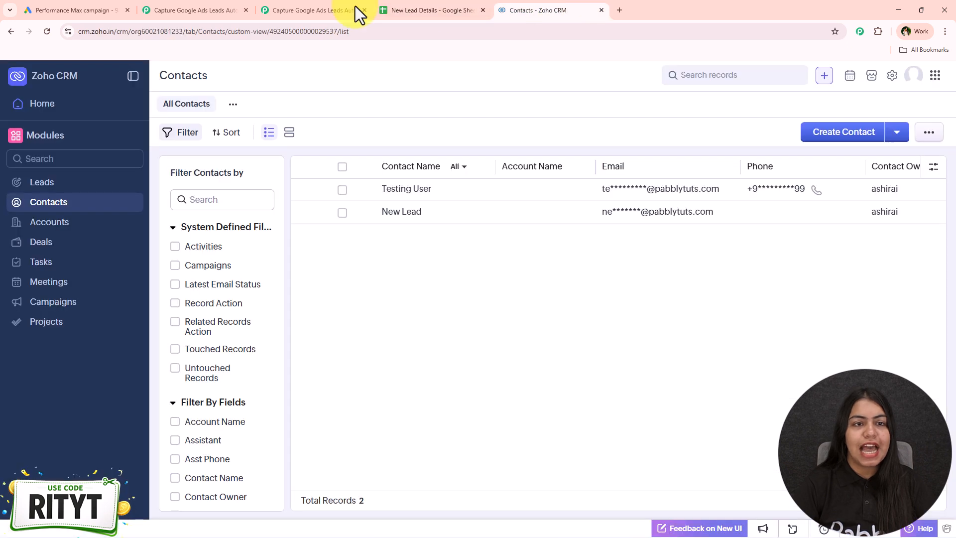
pyautogui.click(262, 3)
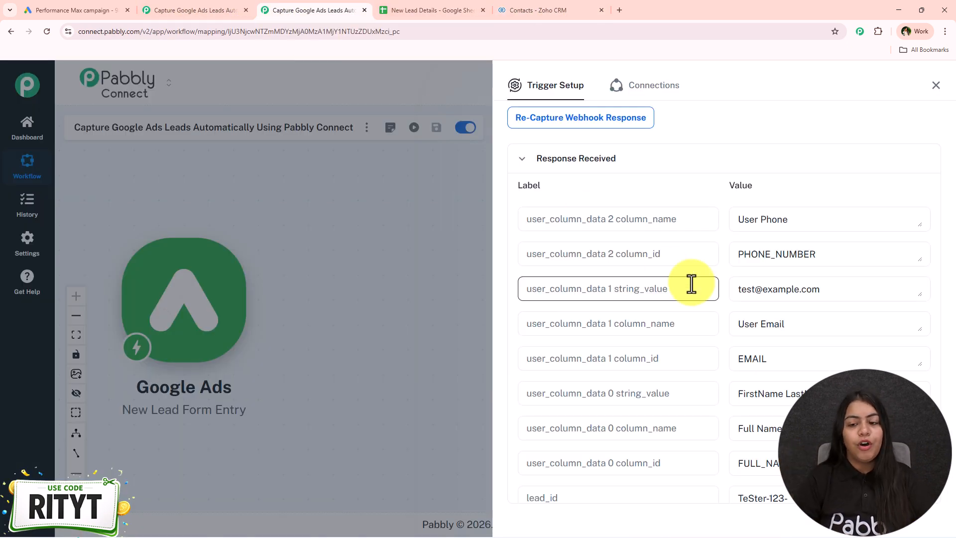
pyautogui.scroll(5, 691, 284)
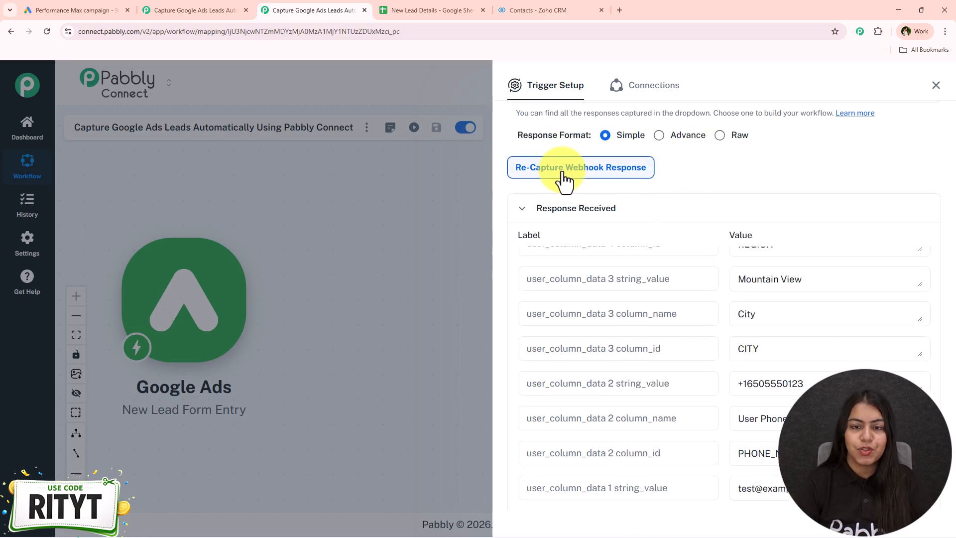
pyautogui.click(548, 172)
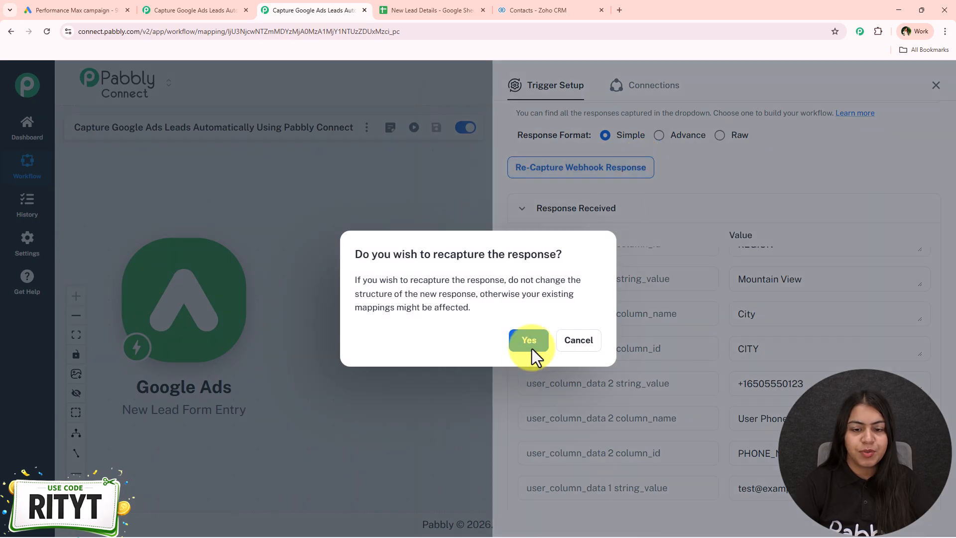
pyautogui.click(577, 340)
# - Review the received response fields once more and close the Google Ads trigger setup
pyautogui.scroll(5, 707, 416)
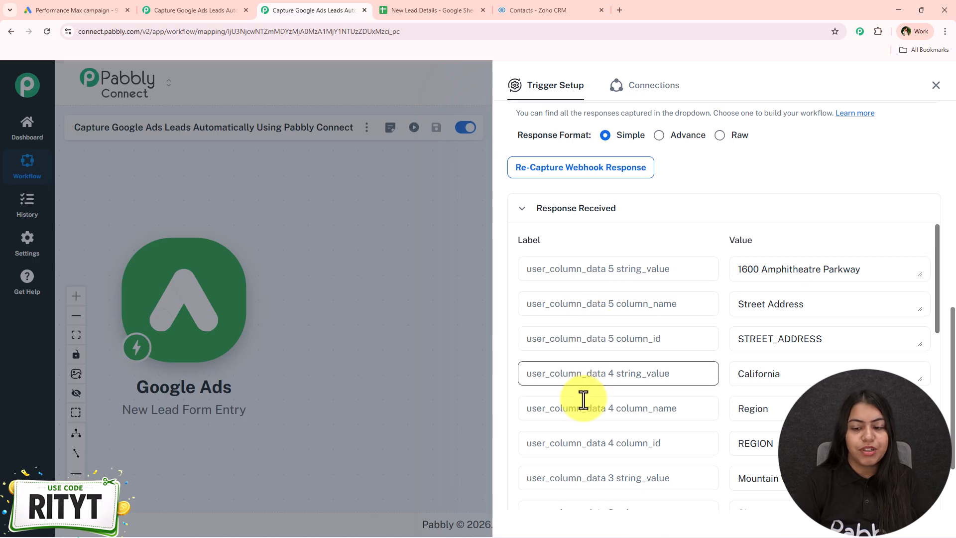
pyautogui.scroll(-1, 580, 395)
pyautogui.scroll(1, 562, 402)
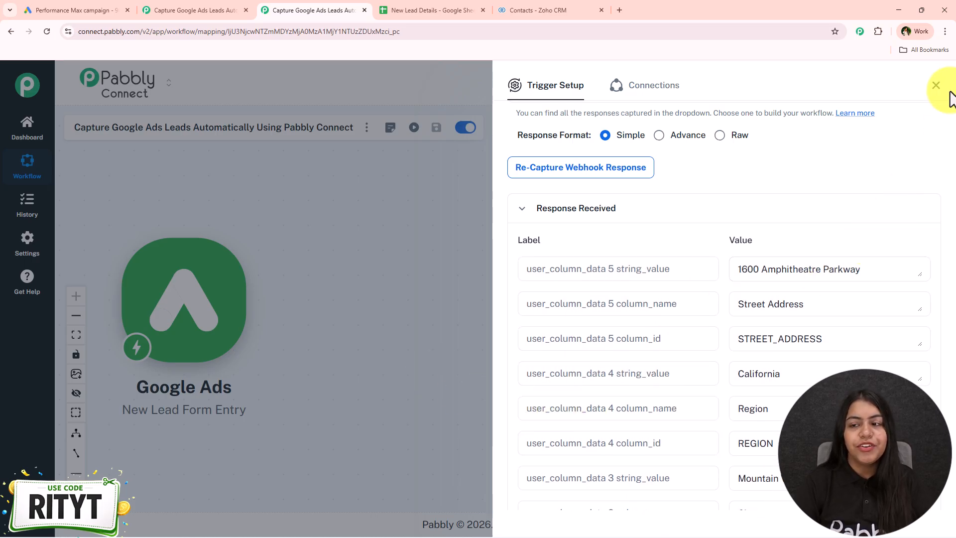
pyautogui.click(936, 86)
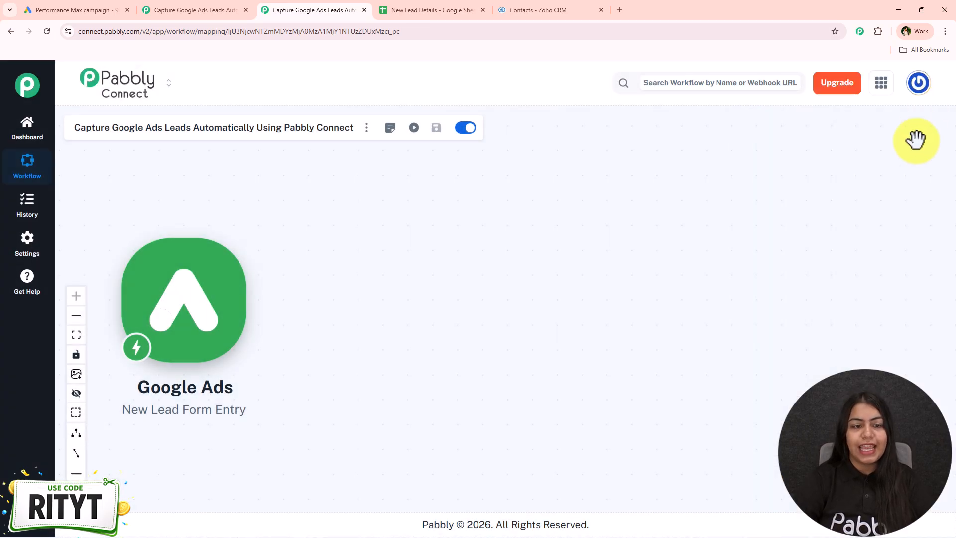
# - Add a Google Sheets action after the Google Ads trigger with the Add New Row event
pyautogui.moveTo(214, 359)
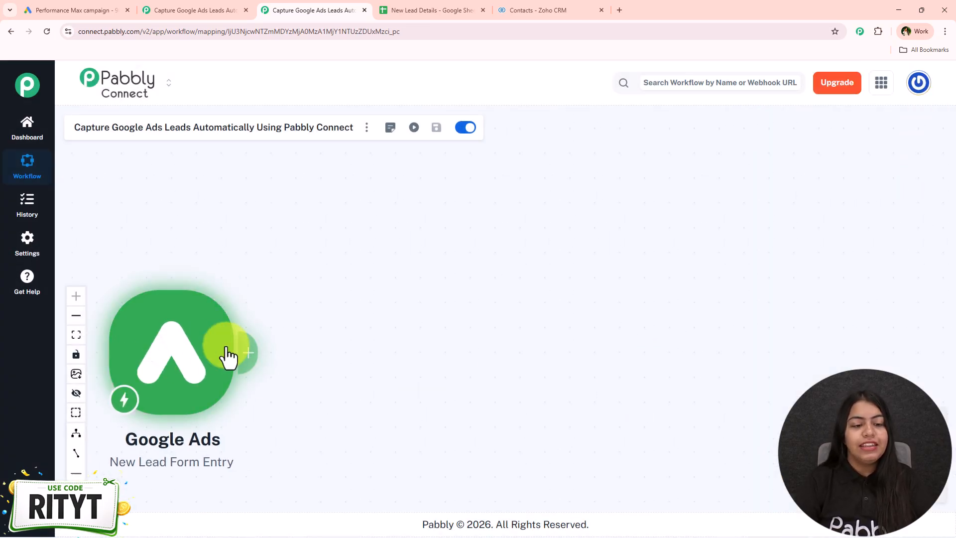
pyautogui.click(252, 354)
pyautogui.write('SHe')
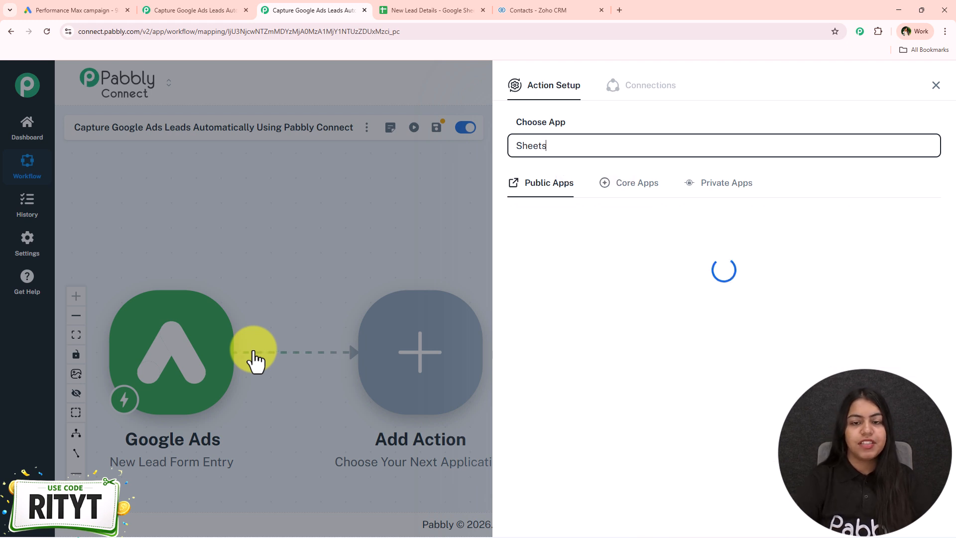
pyautogui.click(552, 237)
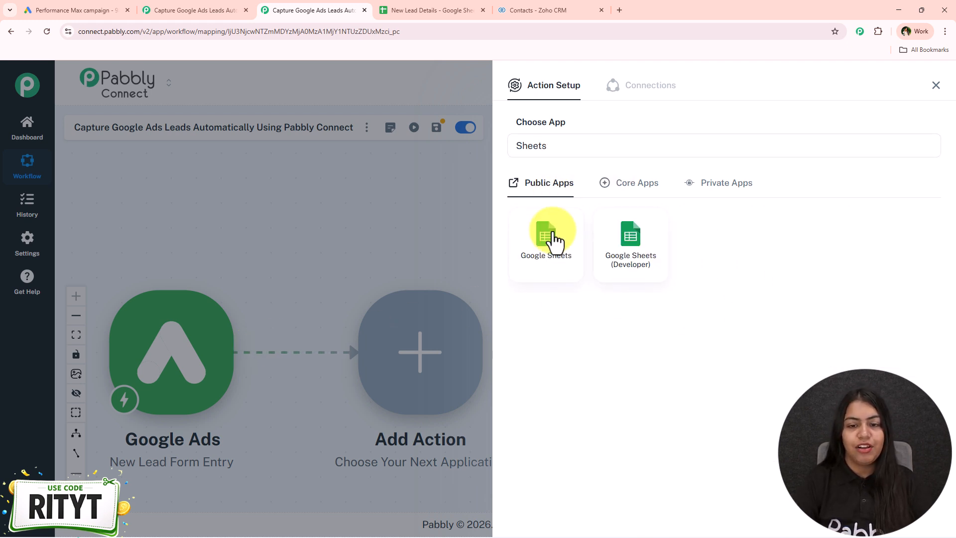
pyautogui.click(554, 291)
pyautogui.click(564, 198)
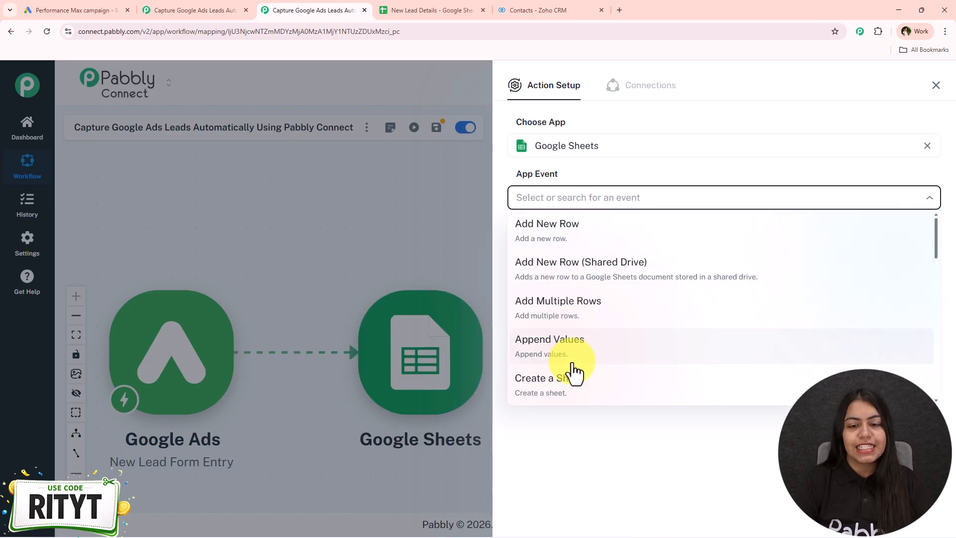
pyautogui.click(563, 224)
# - Choose the Add New Row event and start a new Google Sheets connection through Google sign-in
pyautogui.click(551, 244)
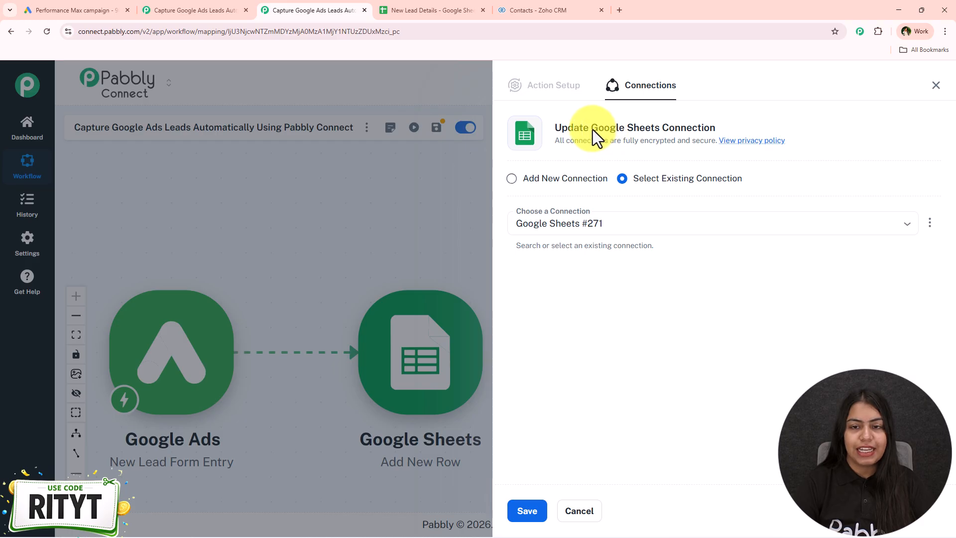
pyautogui.moveTo(592, 129); pyautogui.dragTo(742, 129)
pyautogui.click(738, 131)
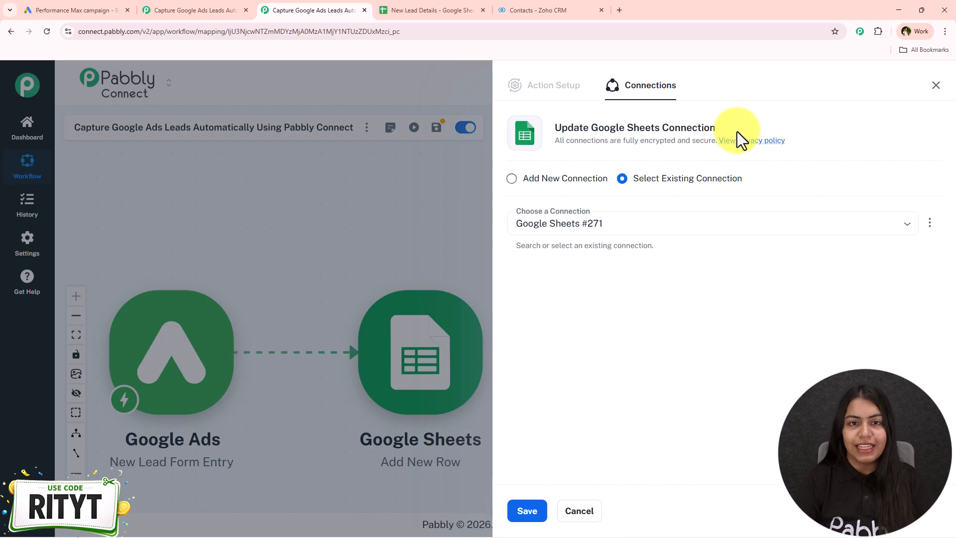
pyautogui.moveTo(634, 179); pyautogui.dragTo(743, 180)
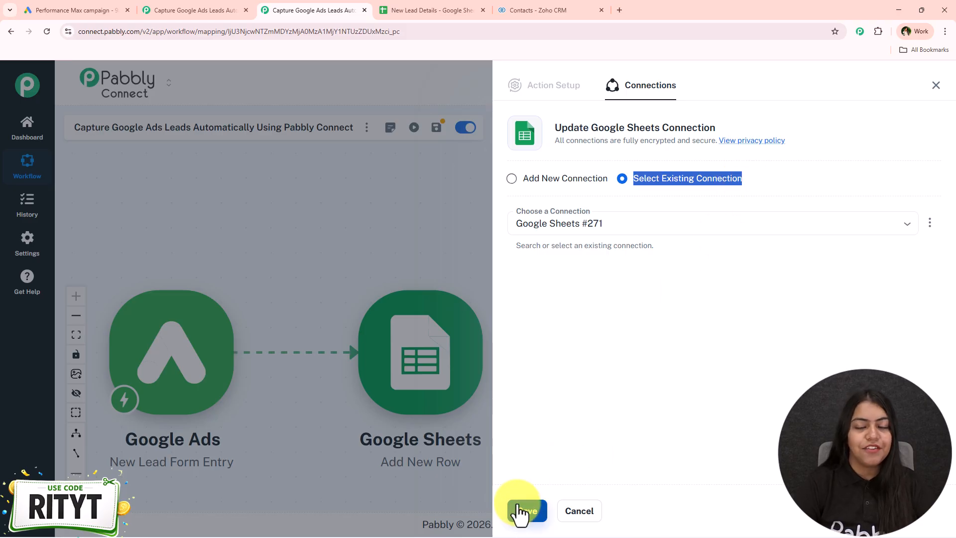
pyautogui.moveTo(524, 179); pyautogui.dragTo(604, 180)
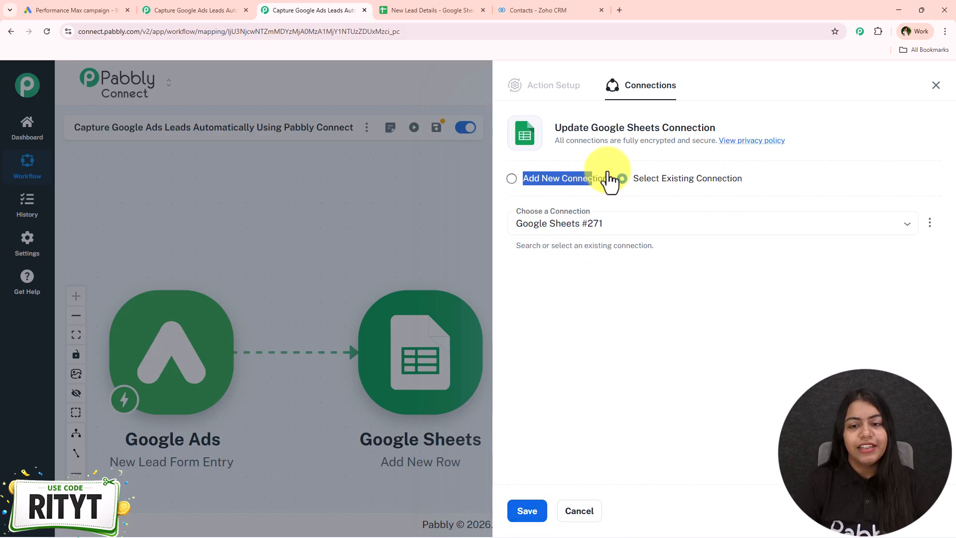
pyautogui.click(588, 180)
pyautogui.click(572, 314)
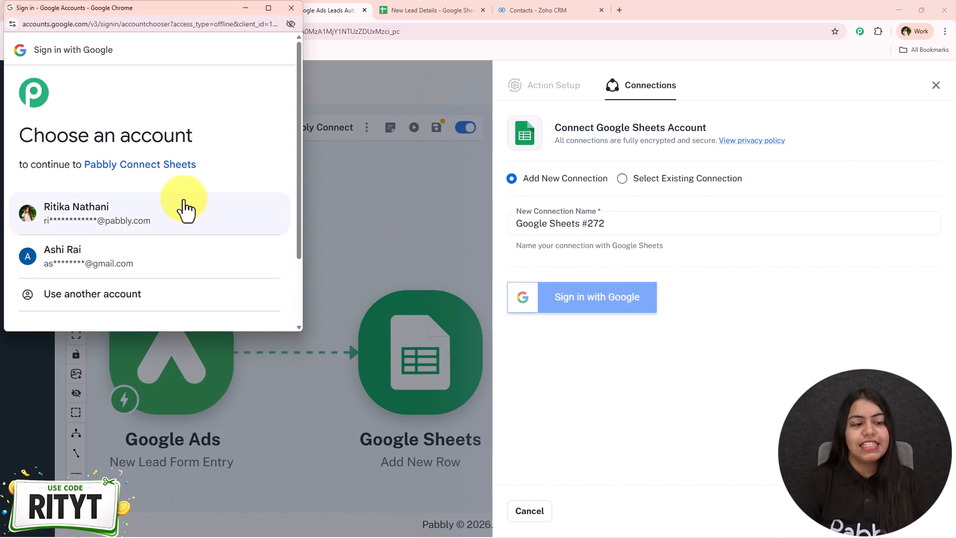
# - Choose the work Google account and grant Pabbly Connect Sheets access to its Drive files and spreadsheets
pyautogui.click(185, 209)
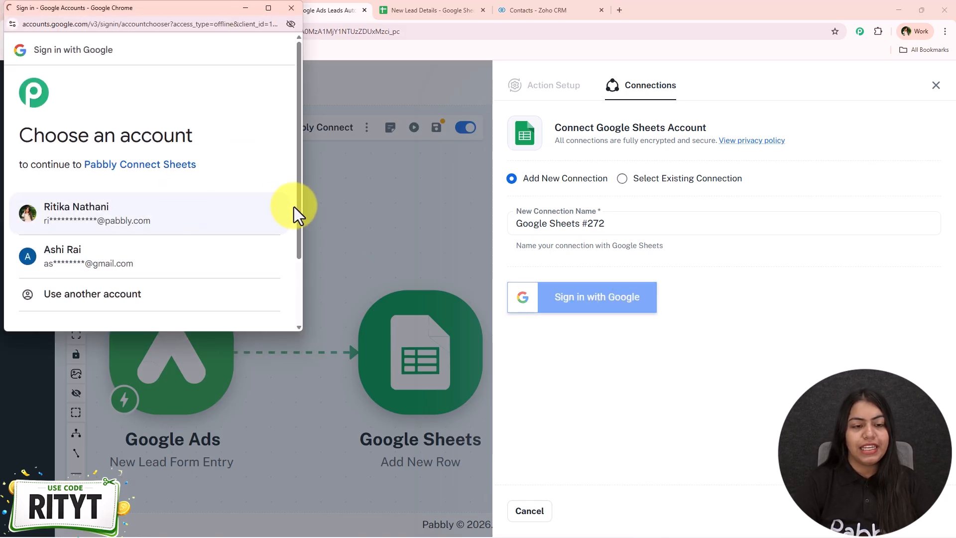
pyautogui.scroll(-5, 129, 254)
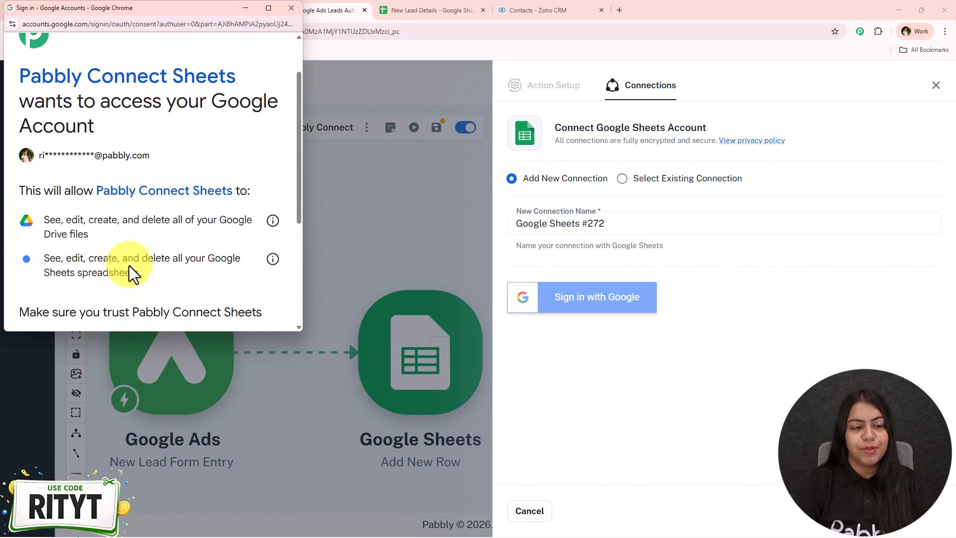
pyautogui.click(242, 321)
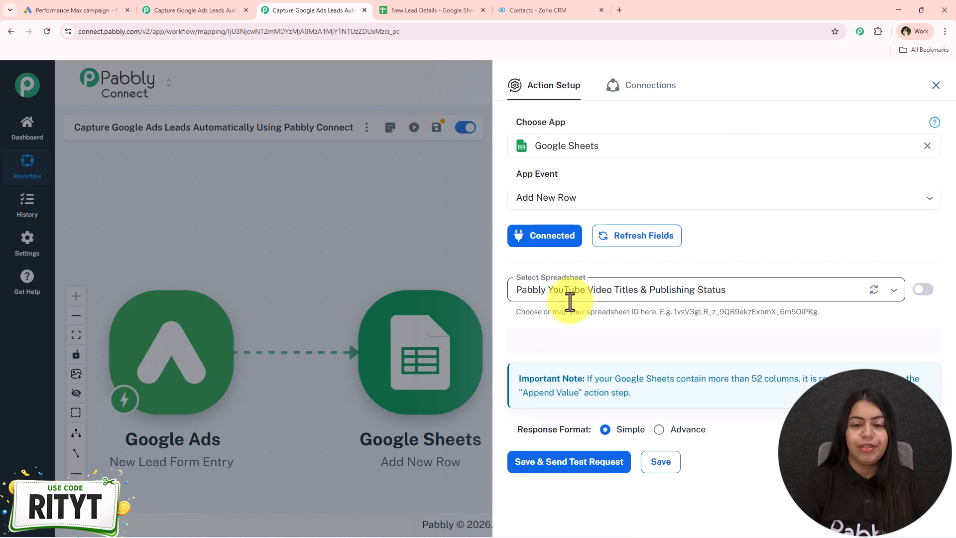
# - Select the New Lead Details spreadsheet for the new row, checking its name against the open Google Sheets file
pyautogui.click(587, 289)
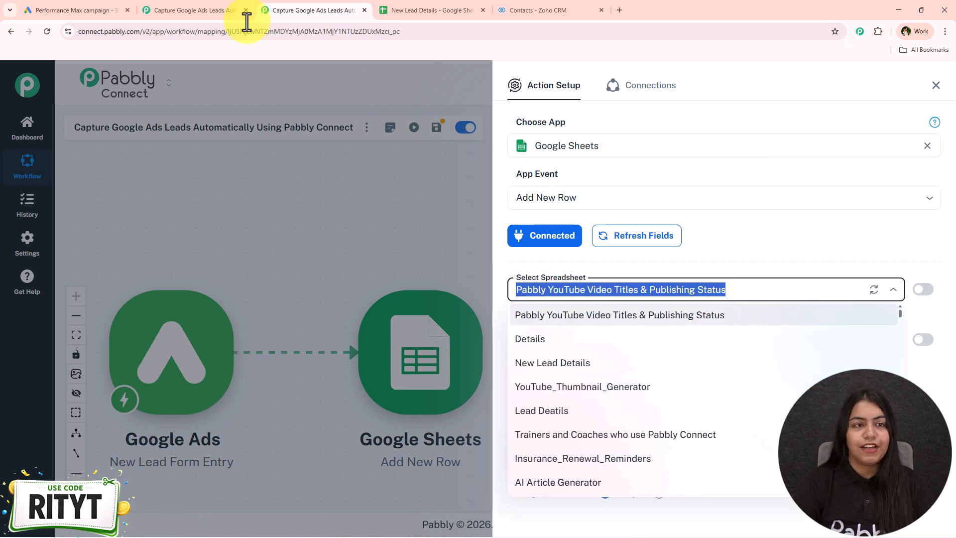
pyautogui.click(429, 10)
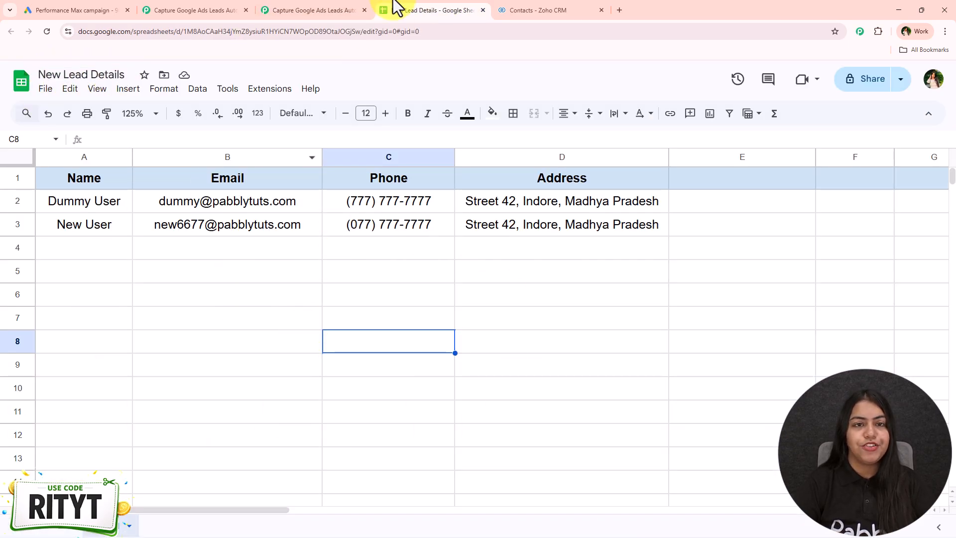
pyautogui.click(315, 8)
pyautogui.click(574, 290)
pyautogui.click(565, 364)
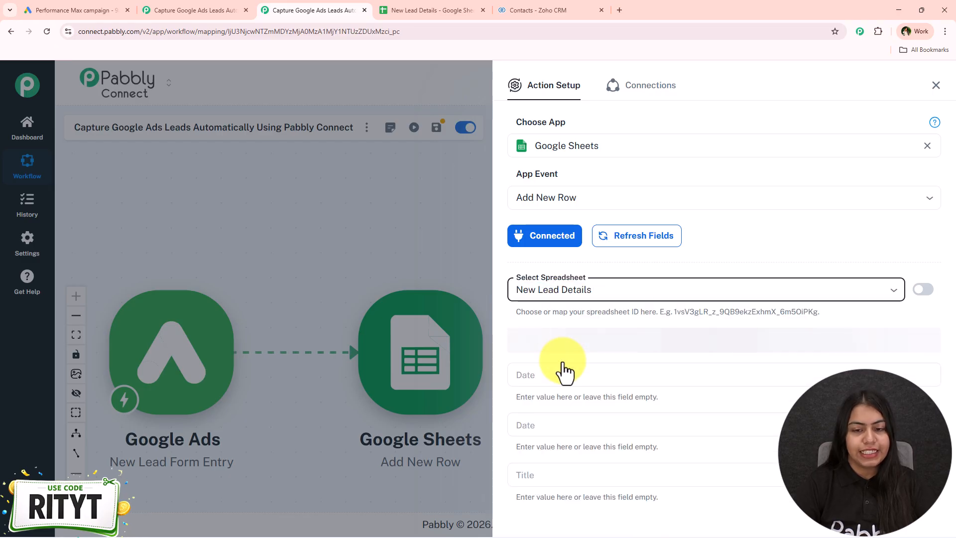
pyautogui.click(399, 9)
pyautogui.click(289, 8)
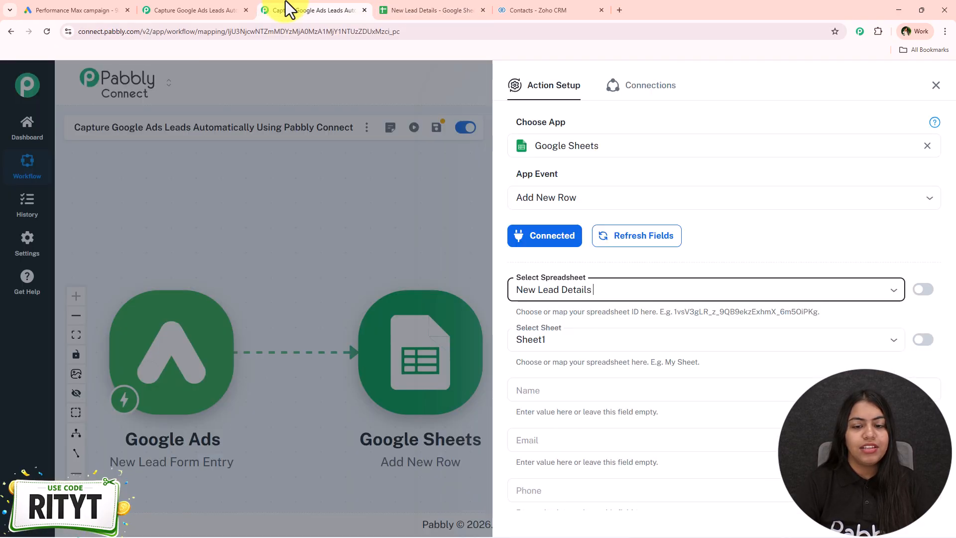
pyautogui.click(592, 334)
pyautogui.click(595, 332)
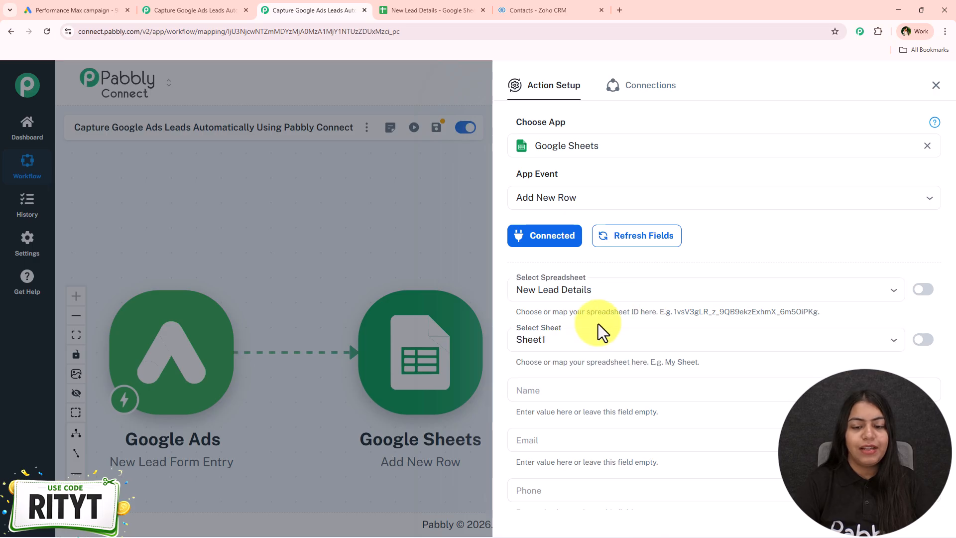
# - Map the Name field to the Google Ads full name value, user_column_data 0 string_value
pyautogui.scroll(-2, 593, 299)
pyautogui.click(575, 294)
pyautogui.scroll(-2, 560, 335)
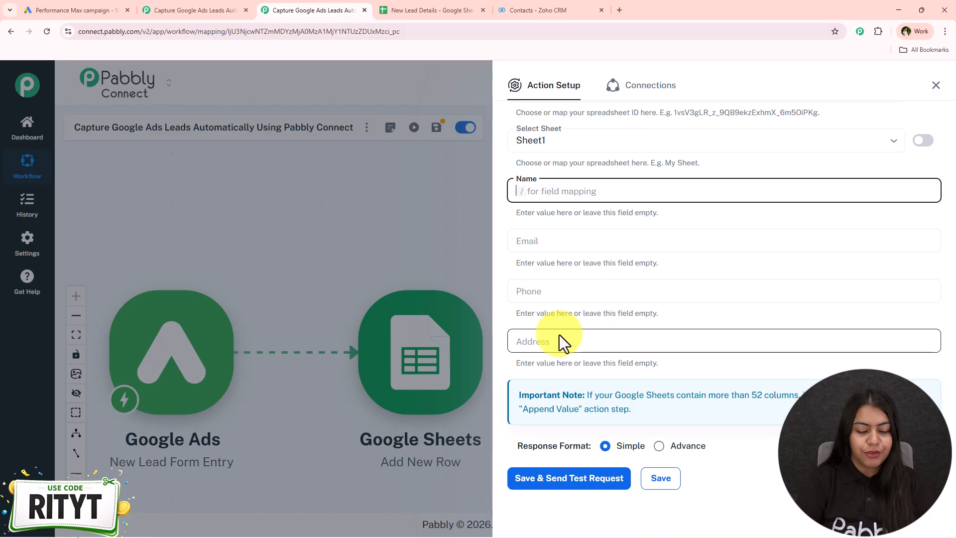
pyautogui.write('First')
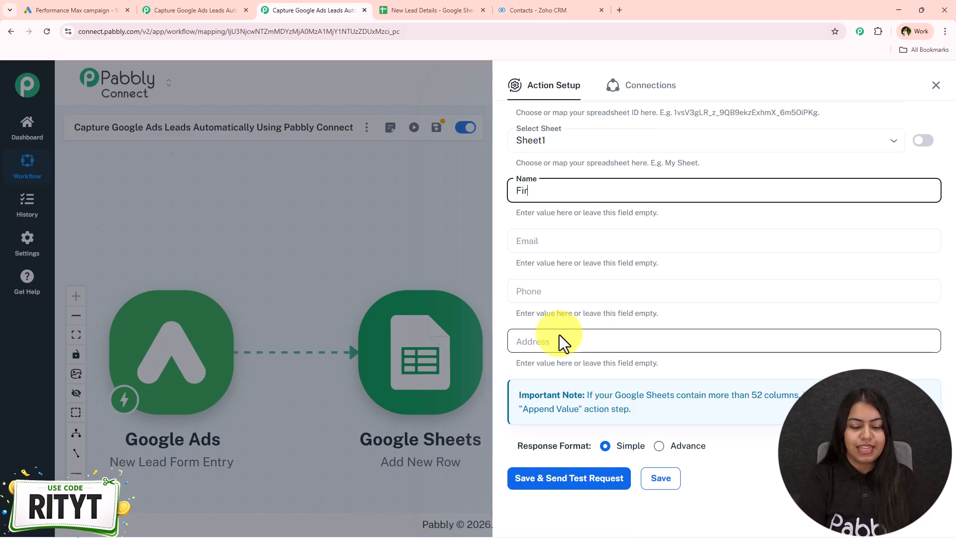
pyautogui.press('BackSpace')
pyautogui.press('BackSpace')
pyautogui.press('BackSpace')
pyautogui.press('BackSpace')
pyautogui.press('BackSpace')
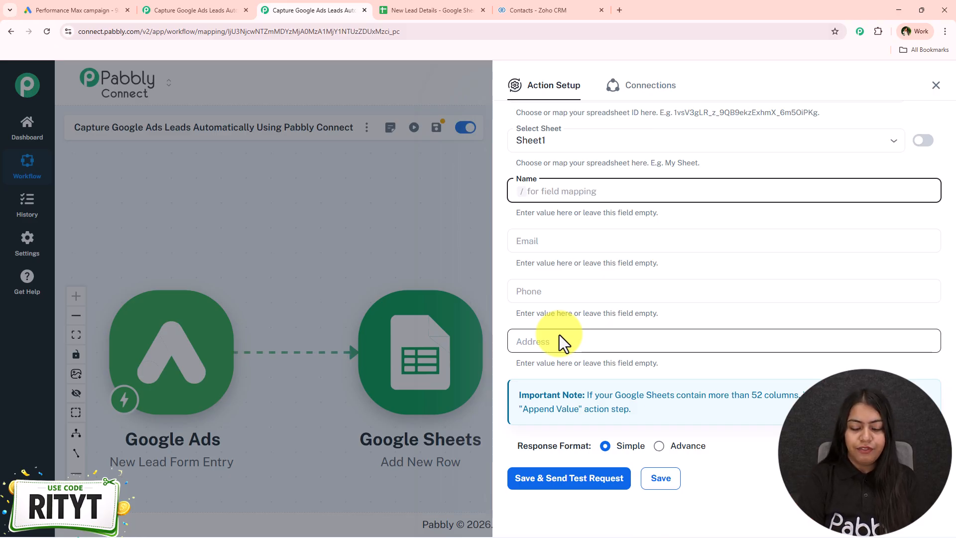
pyautogui.write('/name')
pyautogui.scroll(-2, 650, 335)
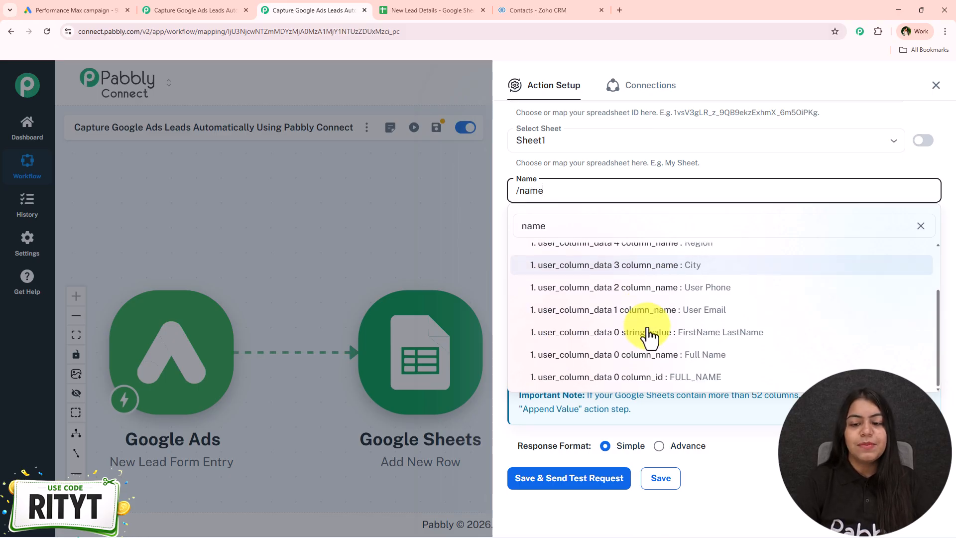
pyautogui.click(642, 331)
# - Map Email to user_column_data 1 string_value and Phone to user_column_data 2 string_value from the Google Ads response
pyautogui.click(569, 246)
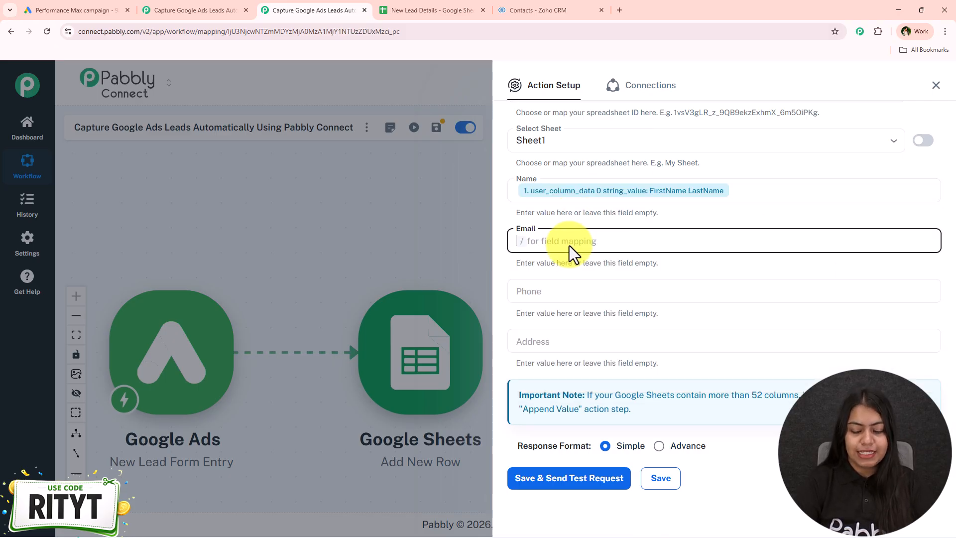
pyautogui.write('/@')
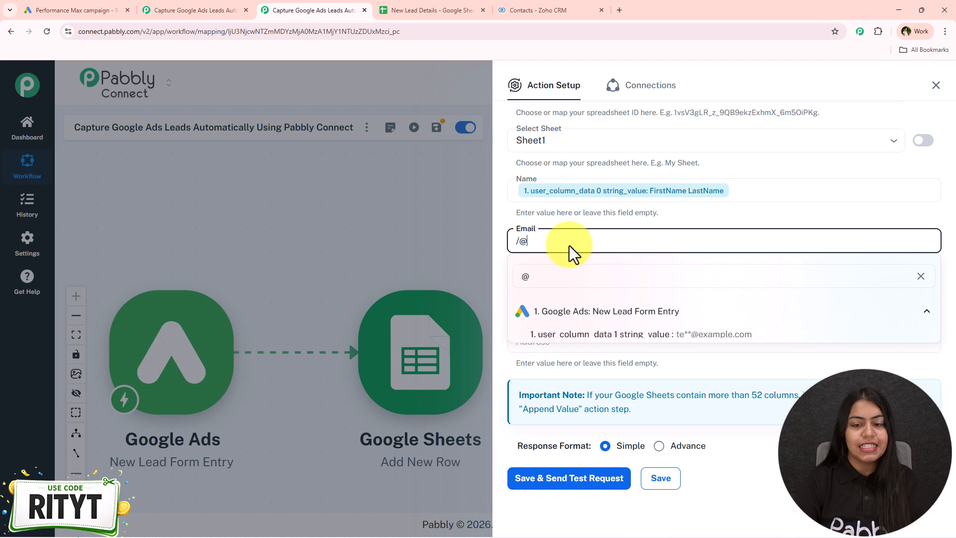
pyautogui.click(674, 337)
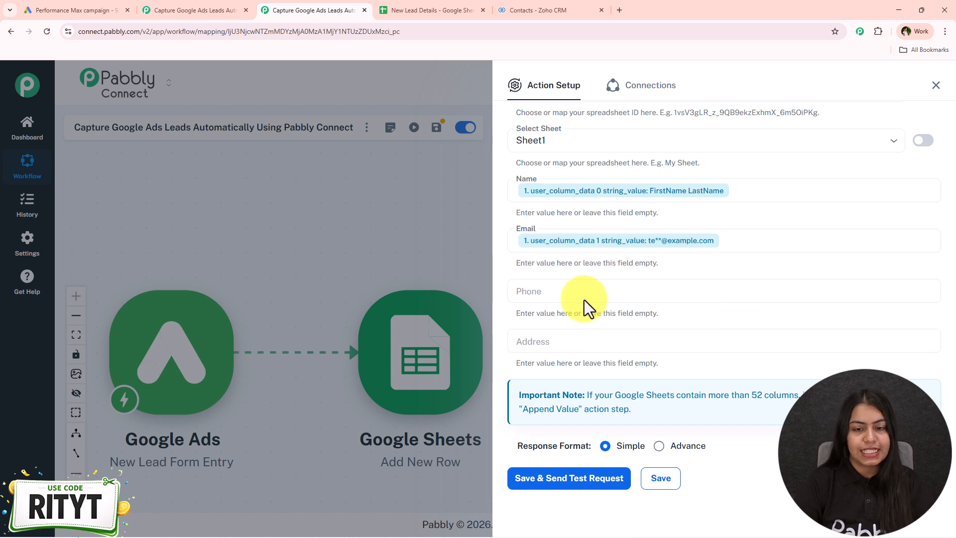
pyautogui.click(581, 296)
pyautogui.write('/+')
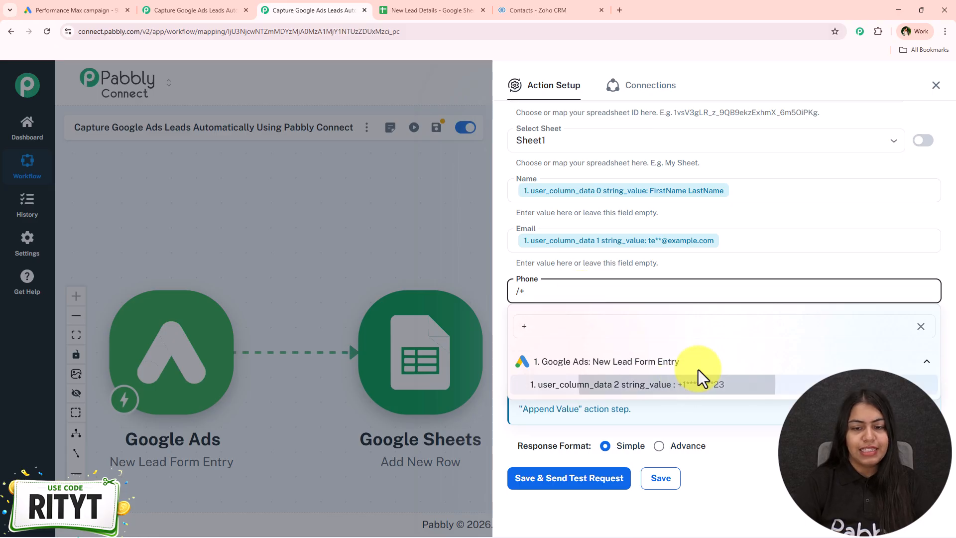
pyautogui.click(697, 382)
# - Map the street value, user_column_data 5 string_value, to the Address field
pyautogui.click(577, 346)
pyautogui.write('/st')
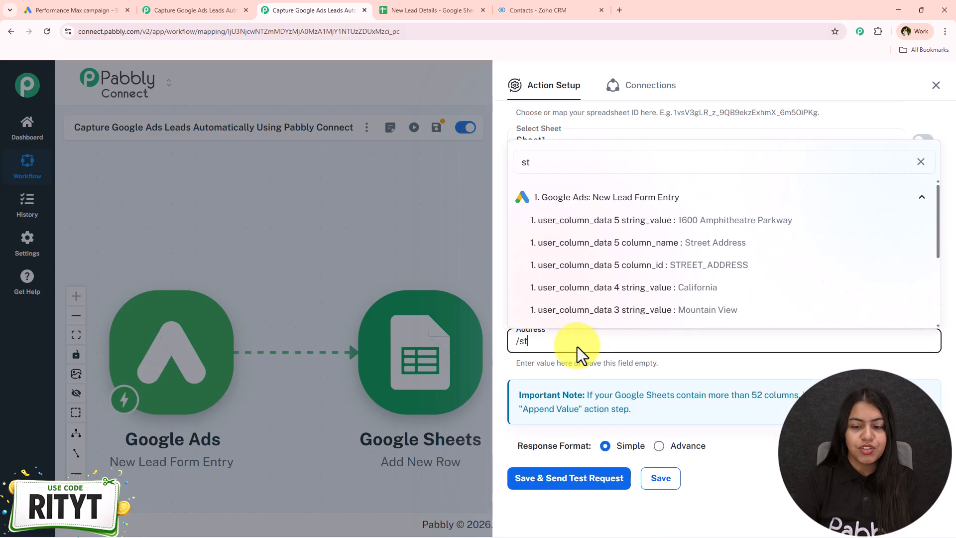
pyautogui.click(749, 222)
# - Append a comma and the city value, user_column_data 3 string_value, to the Address mapping
pyautogui.write(', /city')
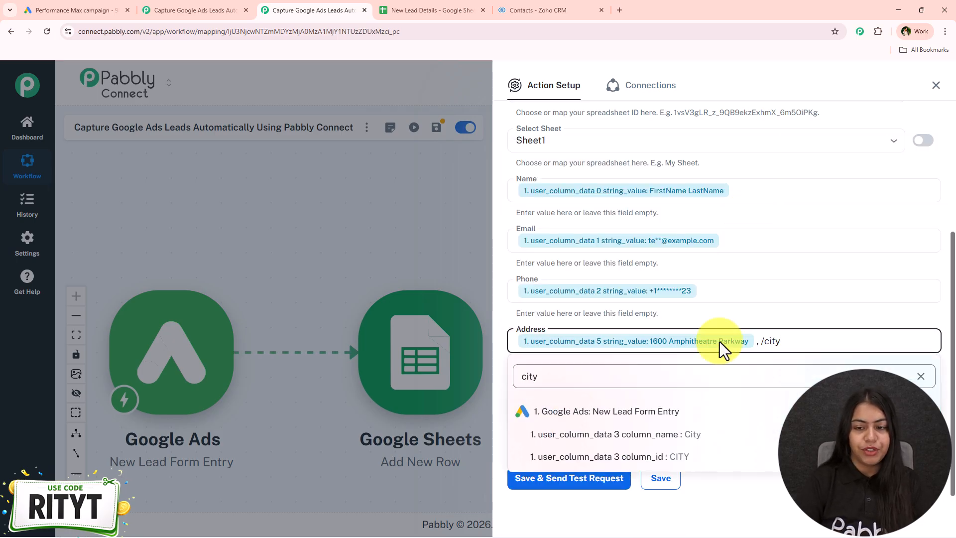
pyautogui.press('BackSpace')
pyautogui.press('BackSpace')
pyautogui.press('BackSpace')
pyautogui.press('BackSpace')
pyautogui.press('BackSpace')
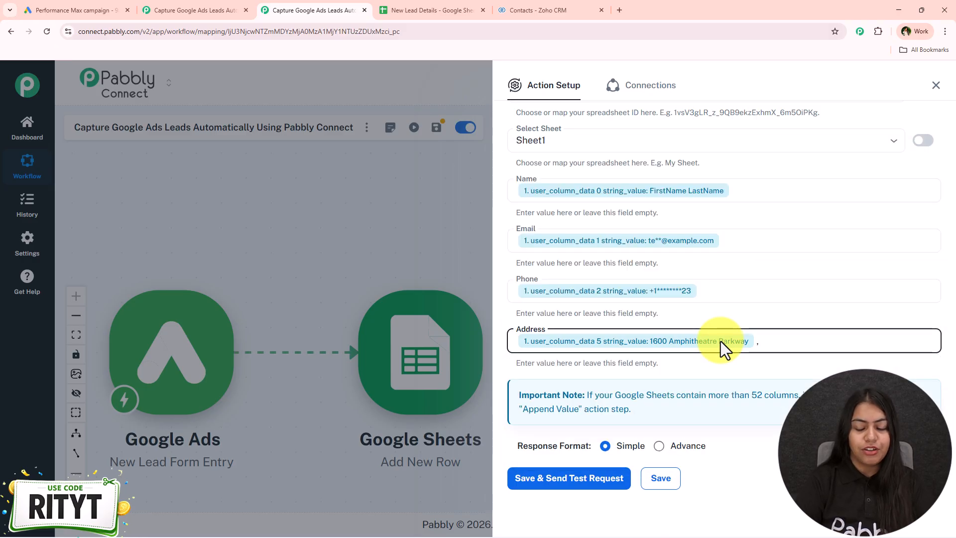
pyautogui.write('/')
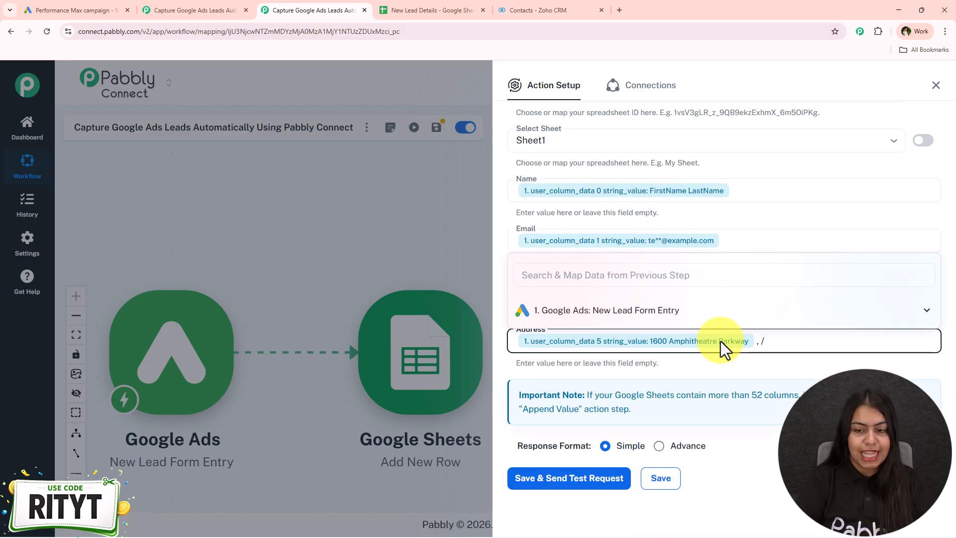
pyautogui.click(728, 318)
pyautogui.click(763, 337)
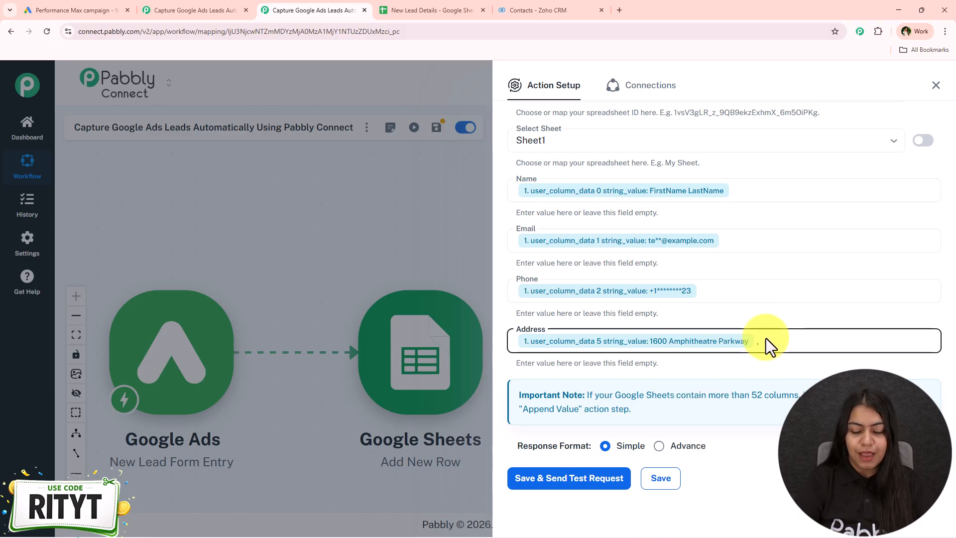
pyautogui.click(766, 339)
pyautogui.click(724, 418)
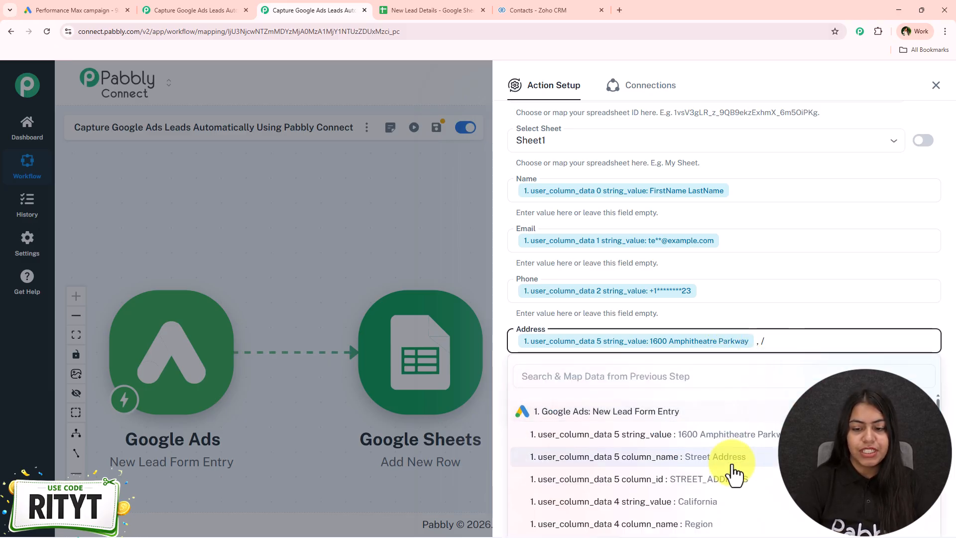
pyautogui.scroll(-1, 729, 479)
pyautogui.scroll(-2, 732, 498)
pyautogui.click(738, 480)
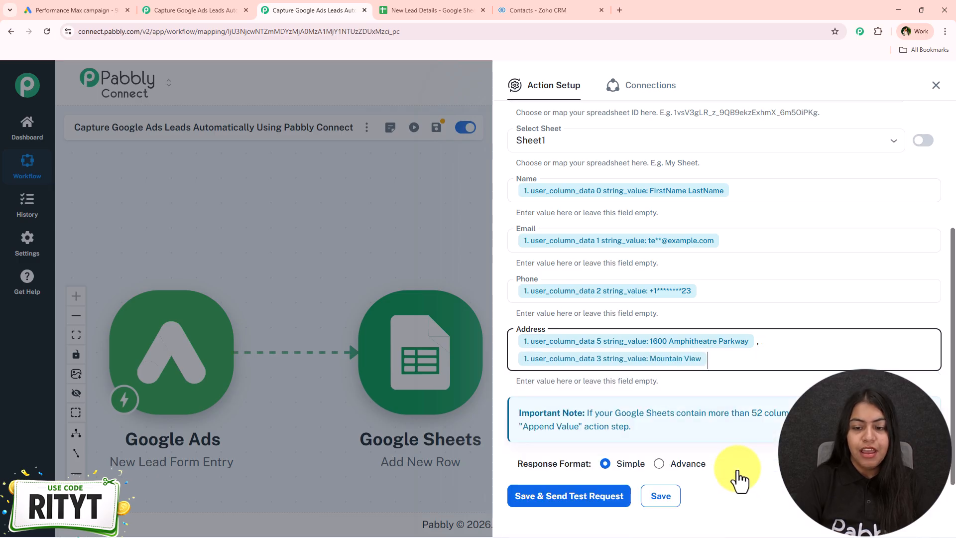
# - Append another comma and the region value, user_column_data 4 string_value, to the Address mapping
pyautogui.write(', /s')
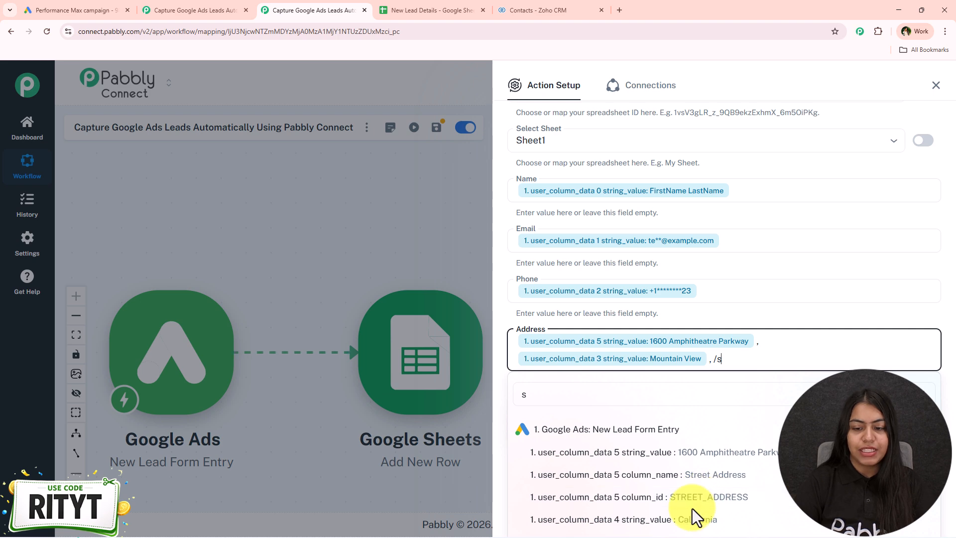
pyautogui.scroll(-1, 697, 495)
pyautogui.press('BackSpace')
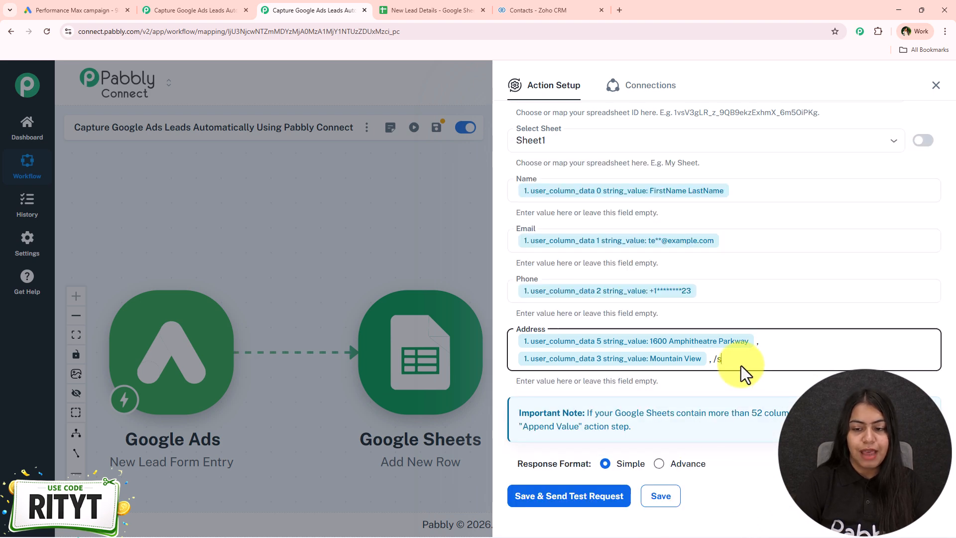
pyautogui.write('ca')
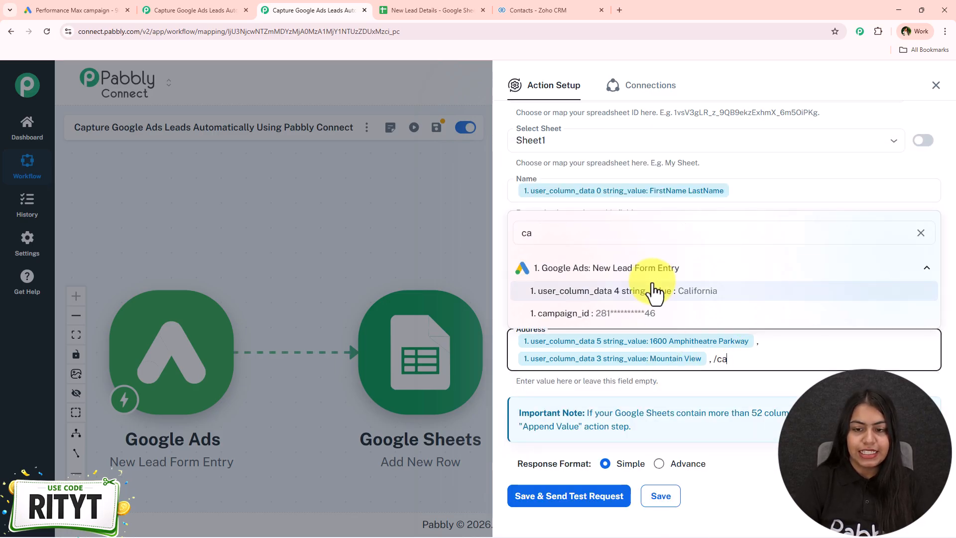
pyautogui.click(653, 284)
pyautogui.scroll(-1, 726, 398)
pyautogui.click(746, 333)
pyautogui.press('BackSpace')
pyautogui.write('a')
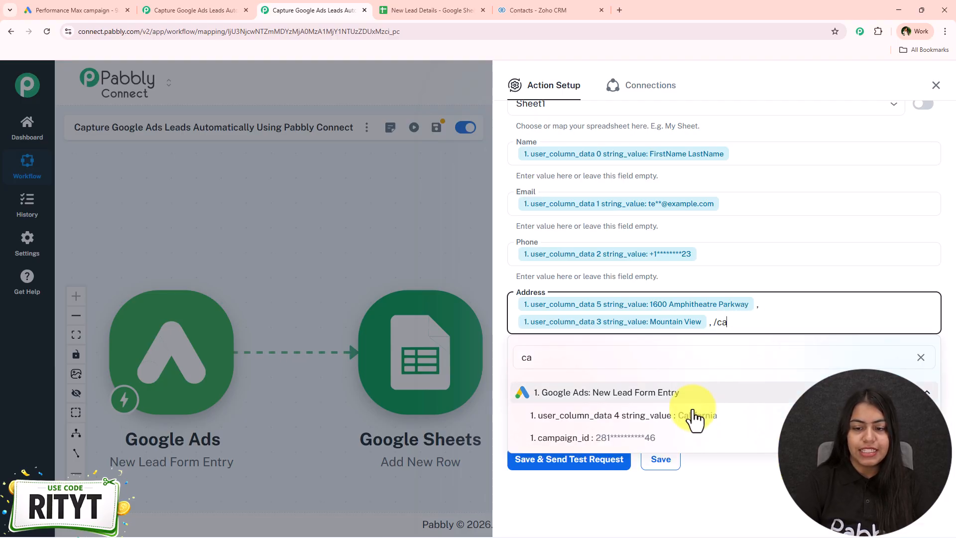
pyautogui.click(695, 419)
# - Save the Google Sheets action with a test request, and reposition its node above and to the right of the Google Ads trigger
pyautogui.click(597, 476)
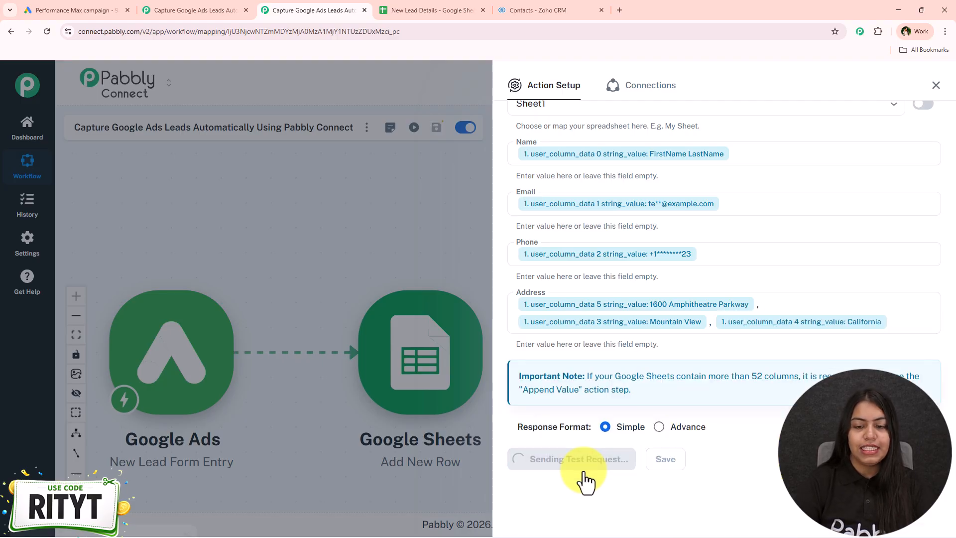
pyautogui.scroll(-6, 573, 473)
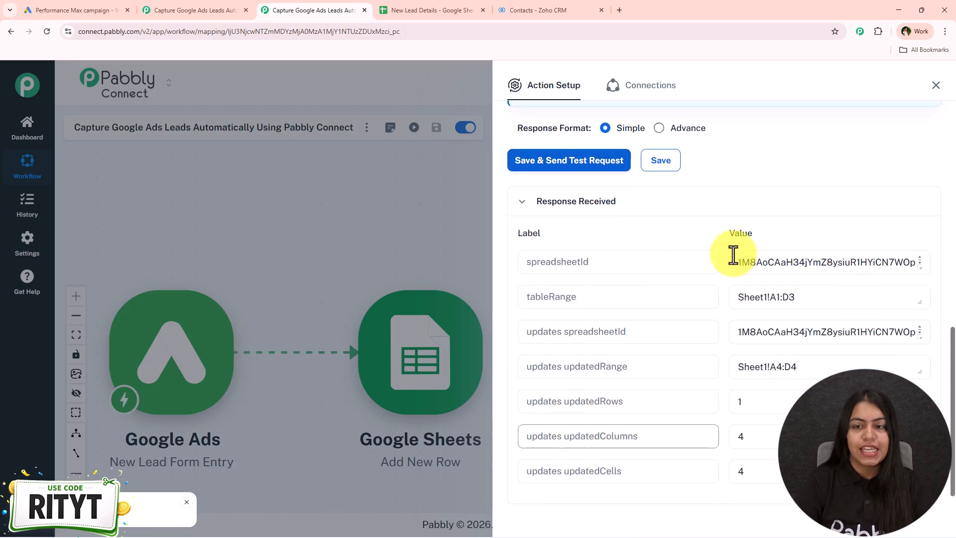
pyautogui.click(935, 84)
pyautogui.moveTo(397, 331); pyautogui.dragTo(331, 214)
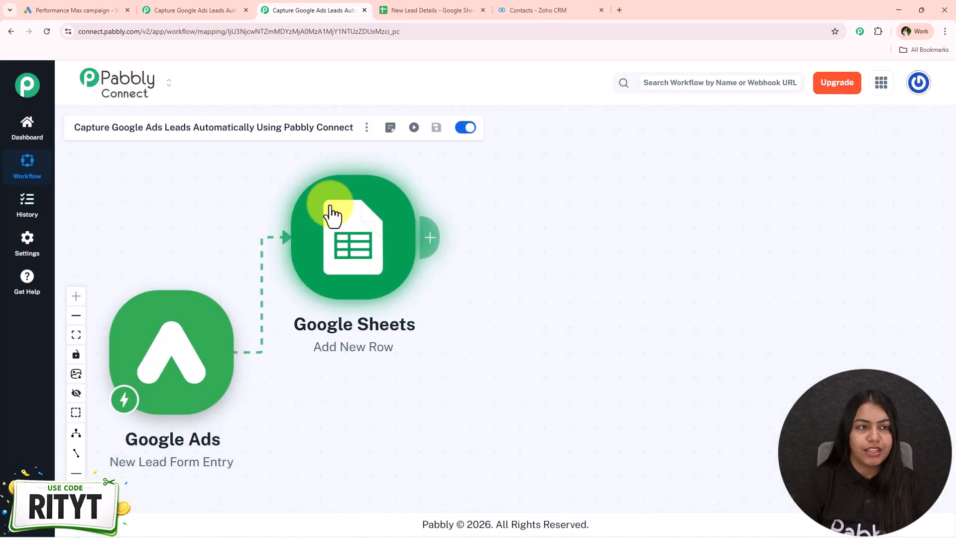
# - In the New Lead Details sheet, enlarge row 4 and widen the Name column to fit the newly added lead
pyautogui.click(394, 10)
pyautogui.moveTo(19, 259); pyautogui.dragTo(19, 287)
pyautogui.click(100, 267)
pyautogui.click(336, 267)
pyautogui.click(535, 273)
pyautogui.click(352, 254)
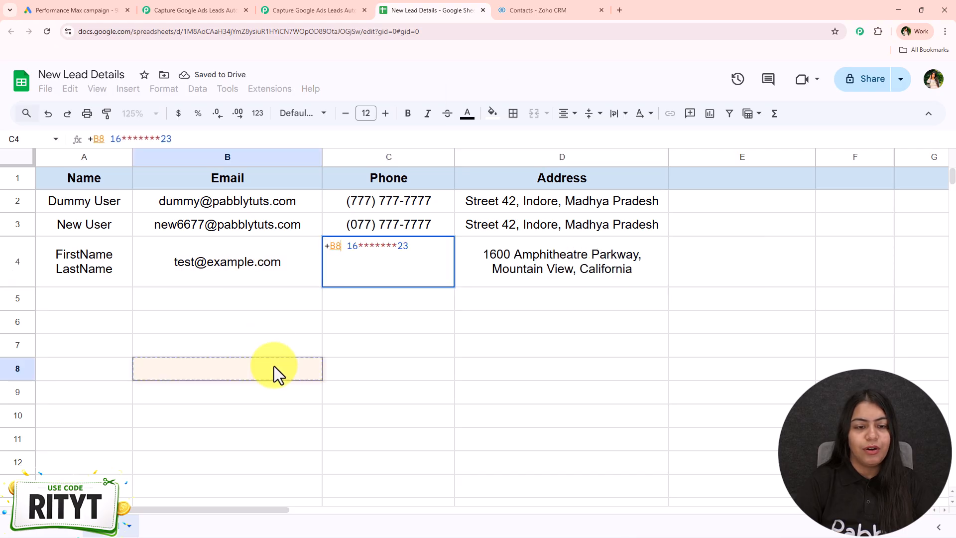
pyautogui.click(248, 269)
pyautogui.click(251, 324)
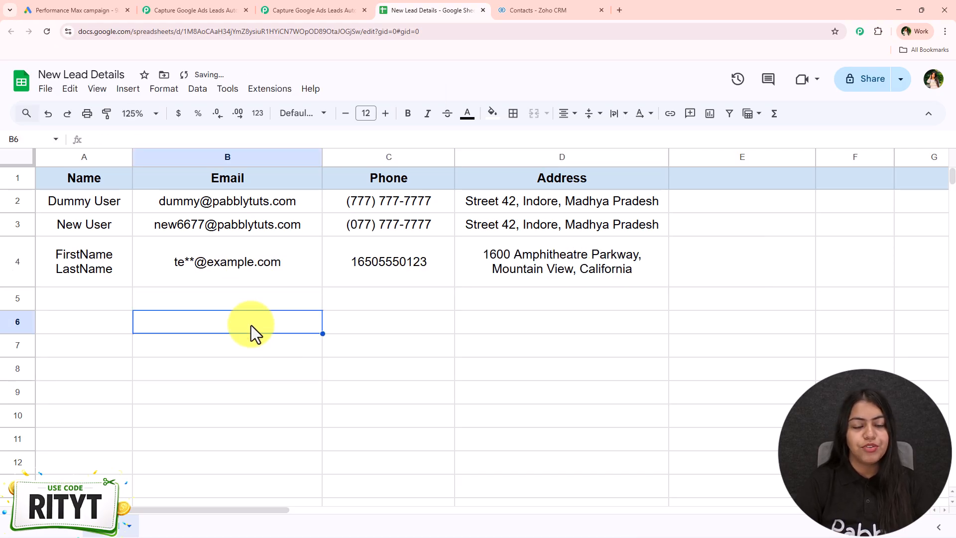
pyautogui.moveTo(132, 160); pyautogui.dragTo(171, 158)
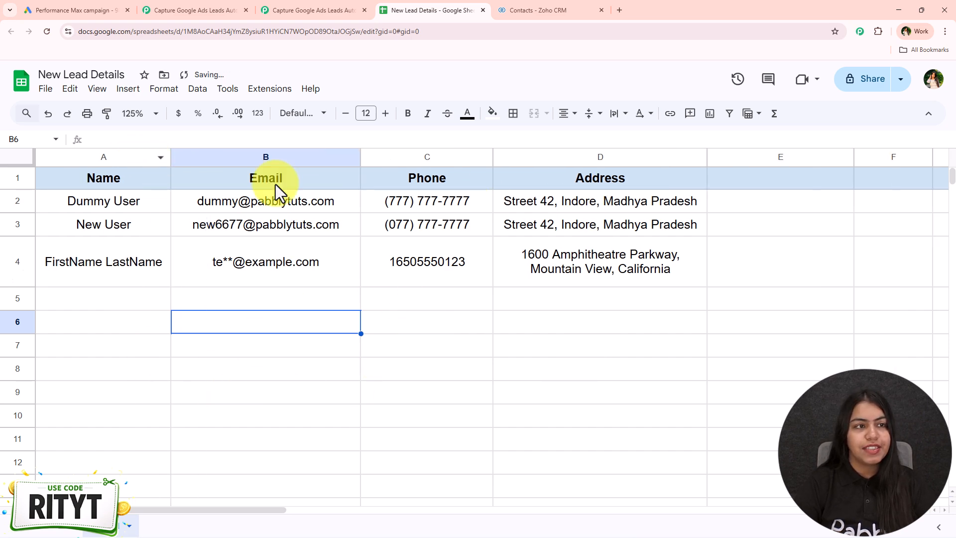
# - Review the Google Ads webhook test-data section, the new lead's row in the sheet, and the Zoho CRM contacts list
pyautogui.click(119, 10)
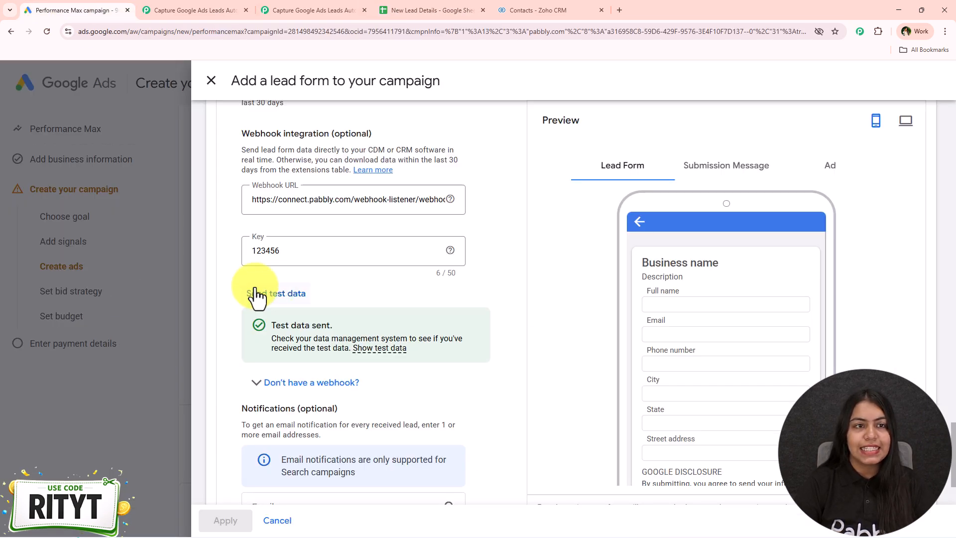
pyautogui.click(408, 2)
pyautogui.moveTo(107, 282); pyautogui.dragTo(640, 263)
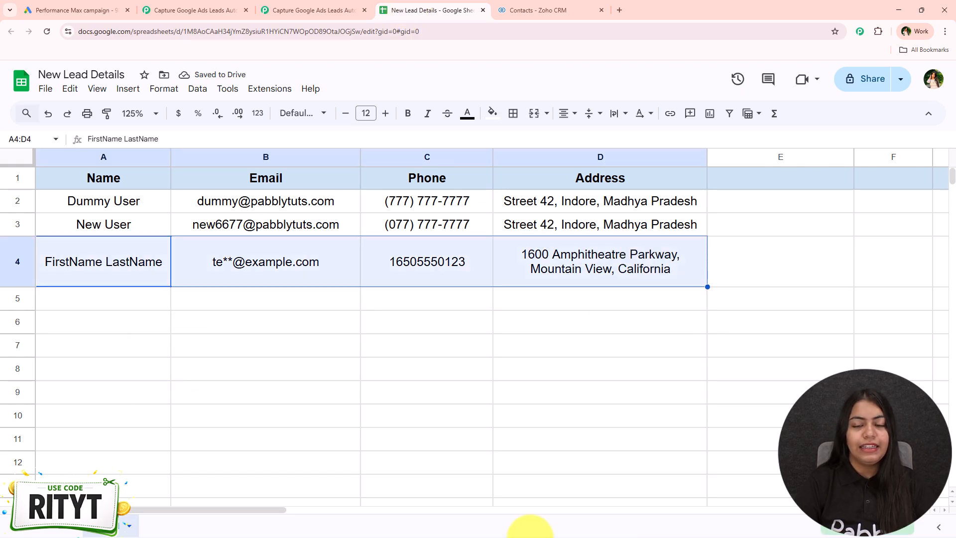
pyautogui.click(534, 473)
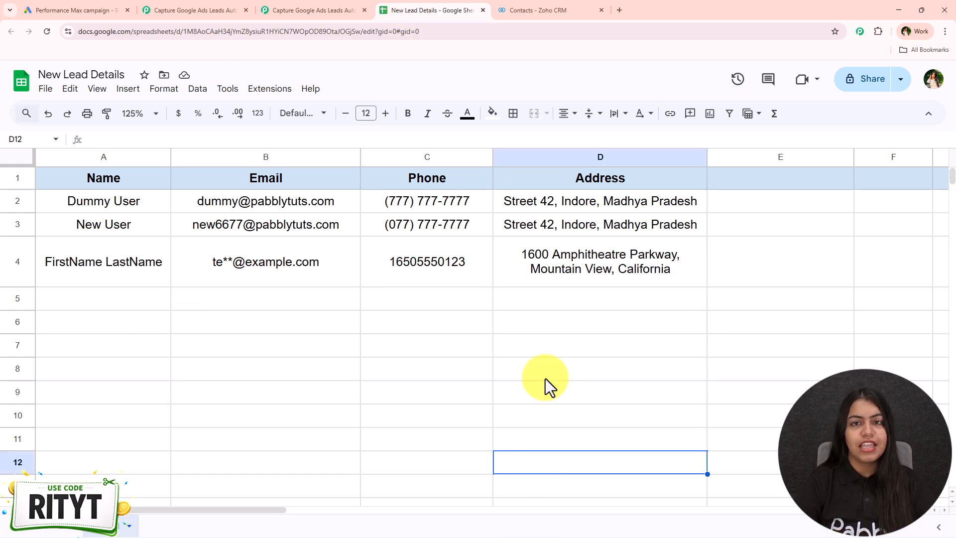
pyautogui.click(582, 9)
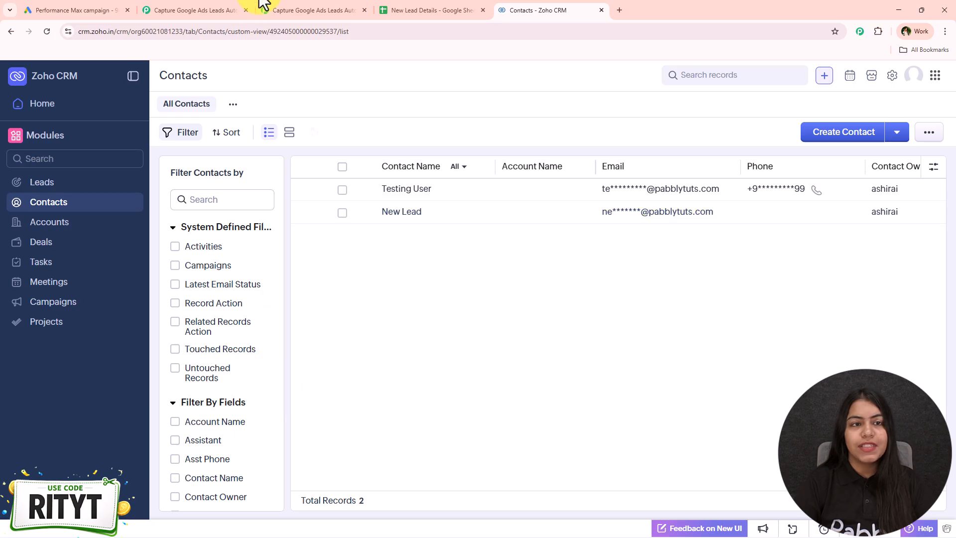
# - Back in Pabbly Connect, add a Zoho CRM action after the Google Sheets node with the event Create Contact
pyautogui.click(275, 9)
pyautogui.moveTo(456, 341); pyautogui.dragTo(331, 359)
pyautogui.click(301, 254)
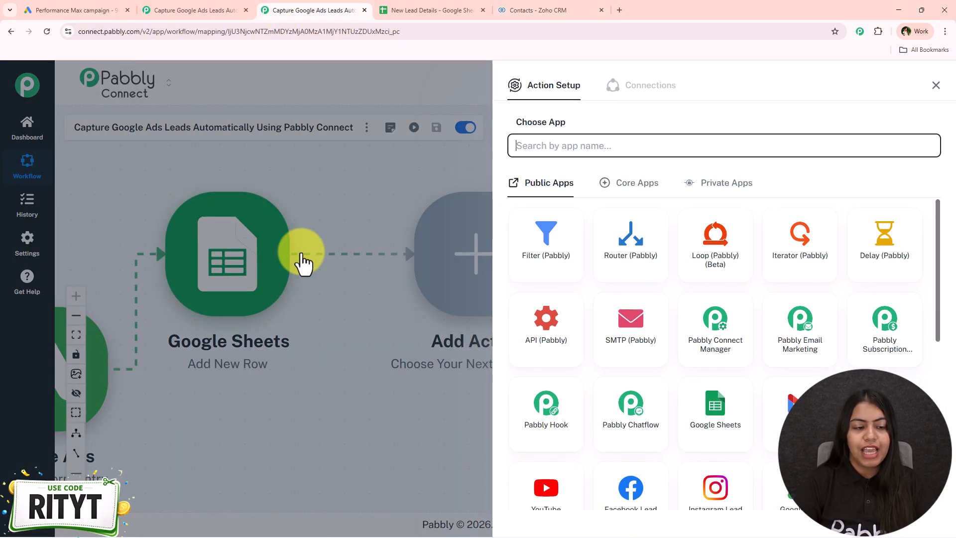
pyautogui.write('Zoho CRM')
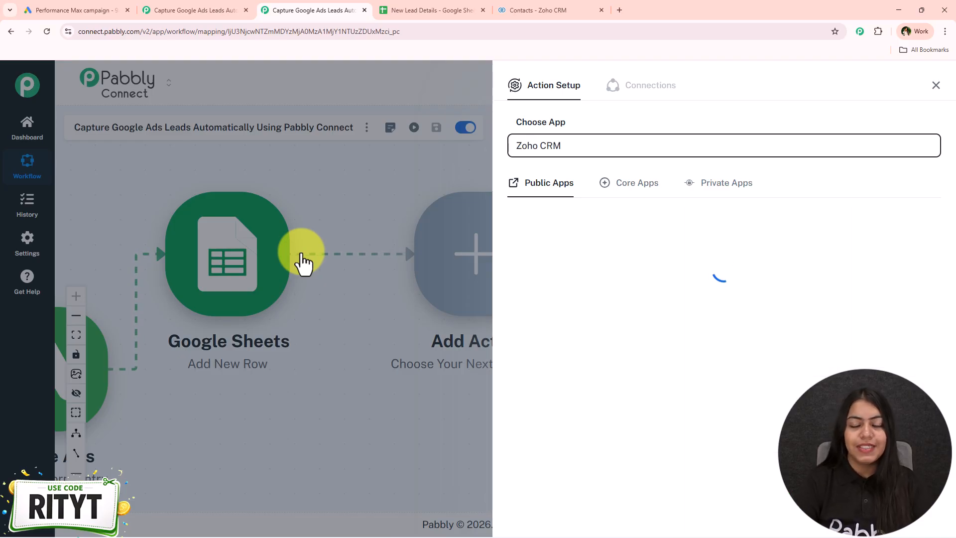
pyautogui.click(566, 279)
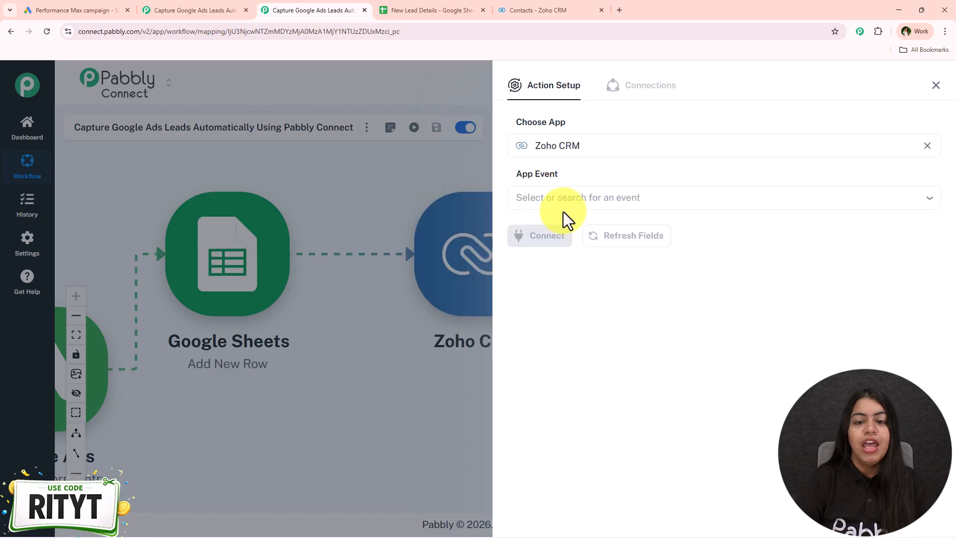
pyautogui.click(566, 197)
pyautogui.click(584, 396)
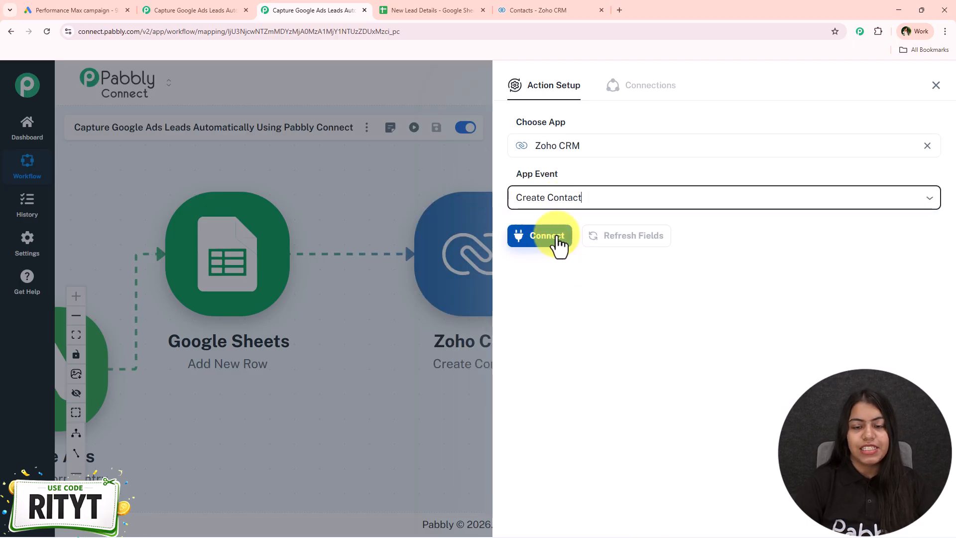
# - Start connecting the Zoho CRM action through a new connection rather than the existing one
pyautogui.click(551, 244)
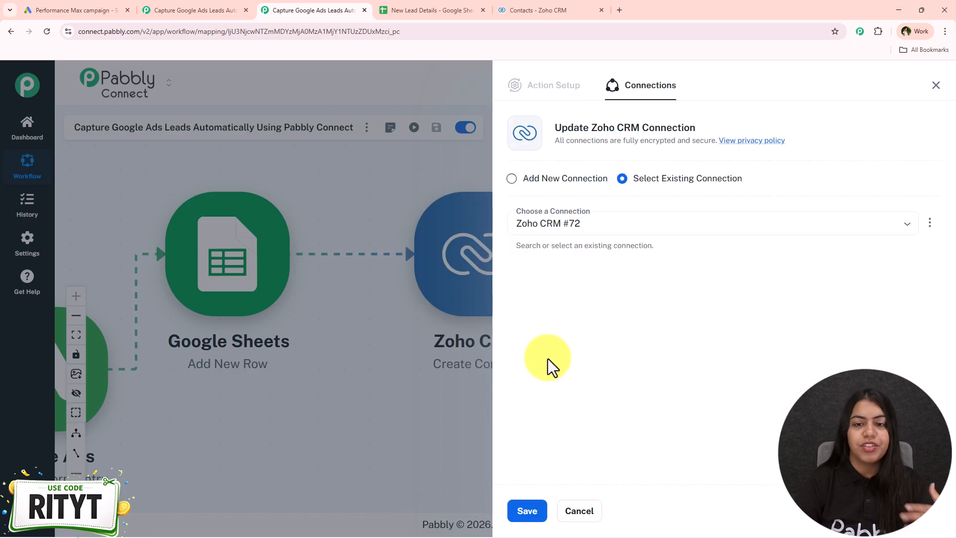
pyautogui.moveTo(590, 128); pyautogui.dragTo(713, 131)
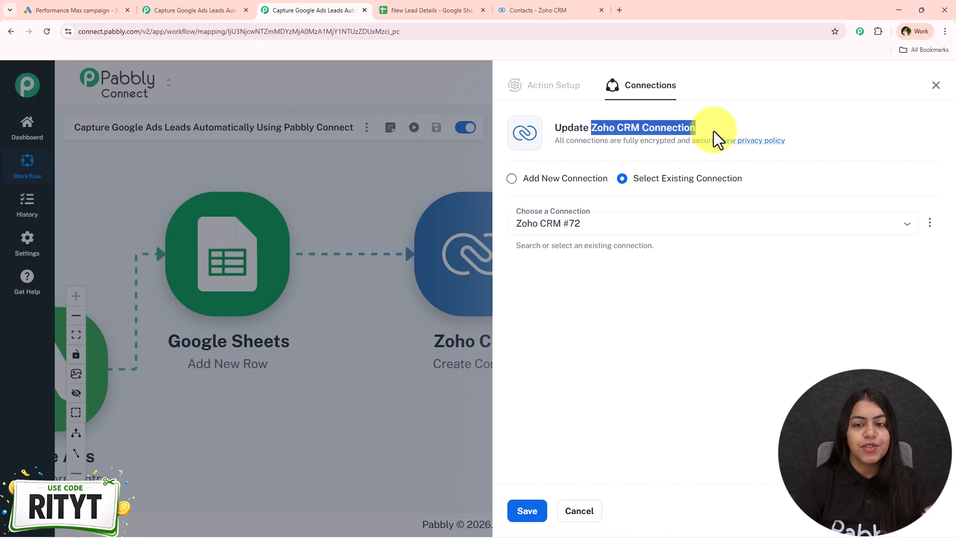
pyautogui.moveTo(742, 180); pyautogui.dragTo(628, 185)
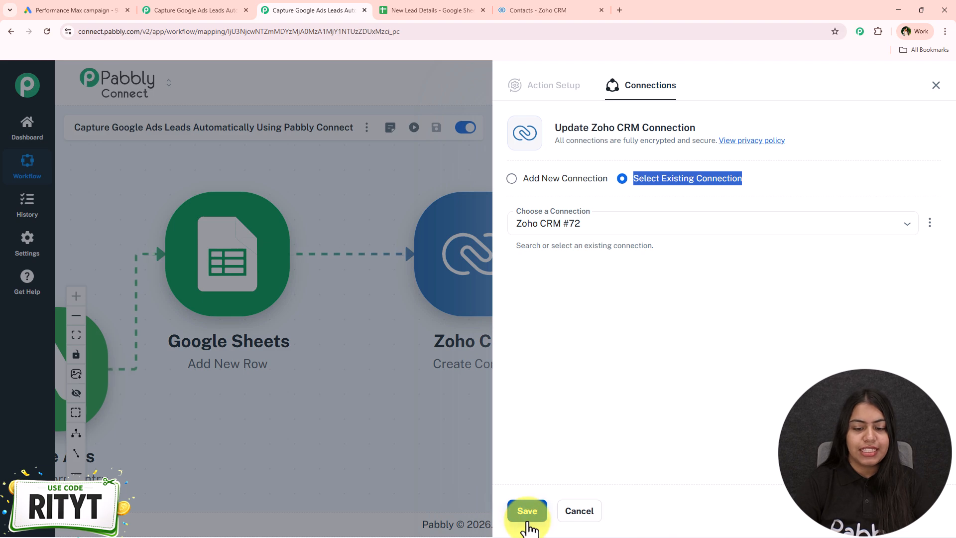
pyautogui.click(568, 186)
pyautogui.click(567, 180)
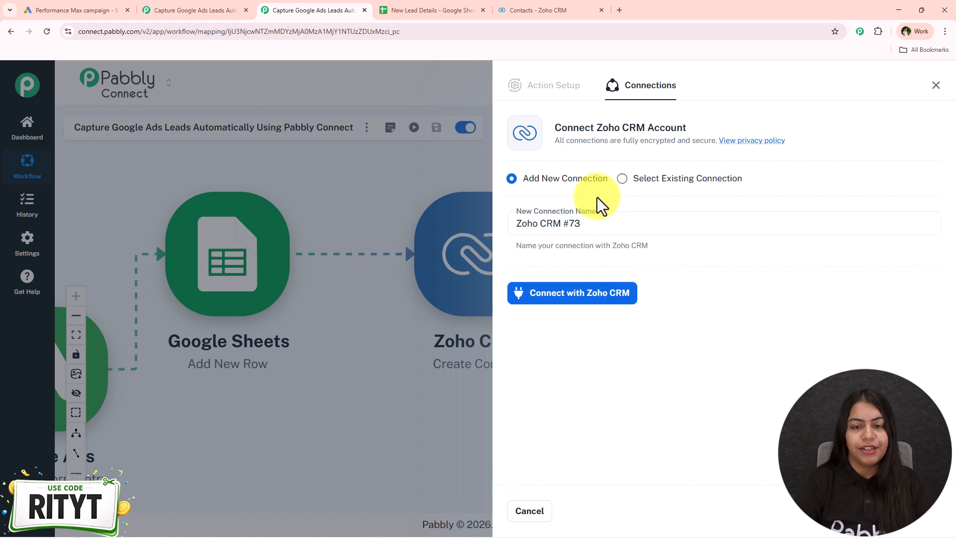
pyautogui.click(620, 300)
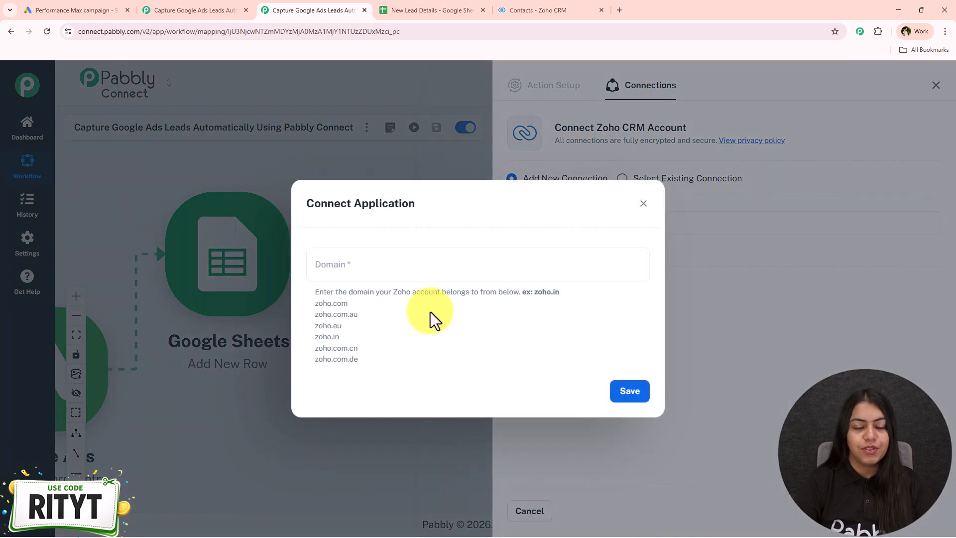
# - Copy the domain zoho.in from the Zoho CRM web address and paste it as the connection's Domain
pyautogui.click(368, 271)
pyautogui.click(561, 375)
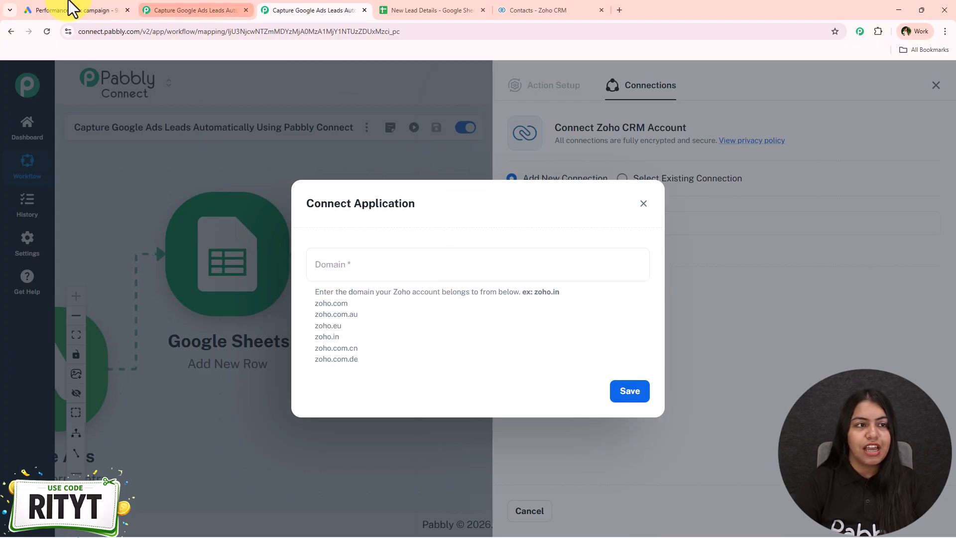
pyautogui.click(503, 10)
pyautogui.moveTo(91, 31); pyautogui.dragTo(114, 31)
pyautogui.hotkey('ctrl', 'c')
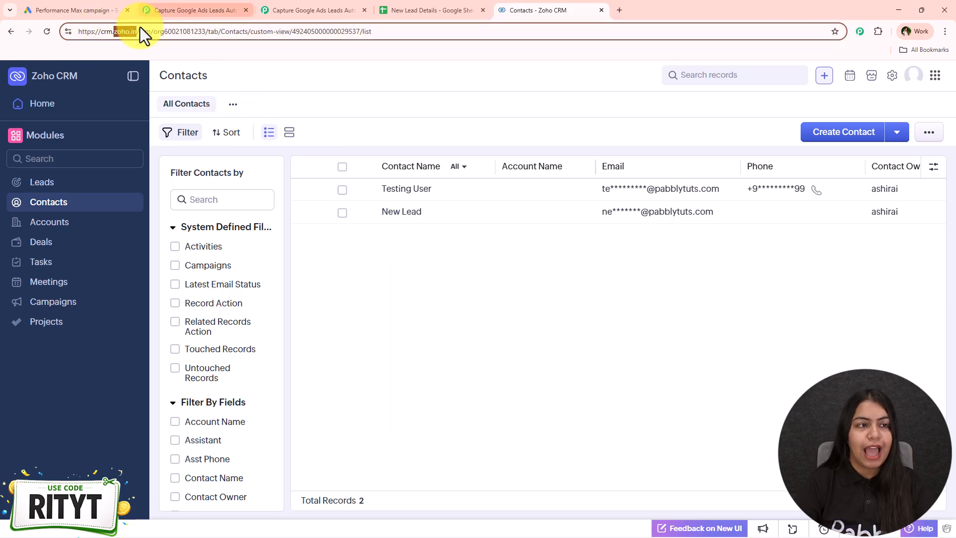
pyautogui.click(328, 10)
pyautogui.click(397, 251)
pyautogui.hotkey('ctrl', 'v')
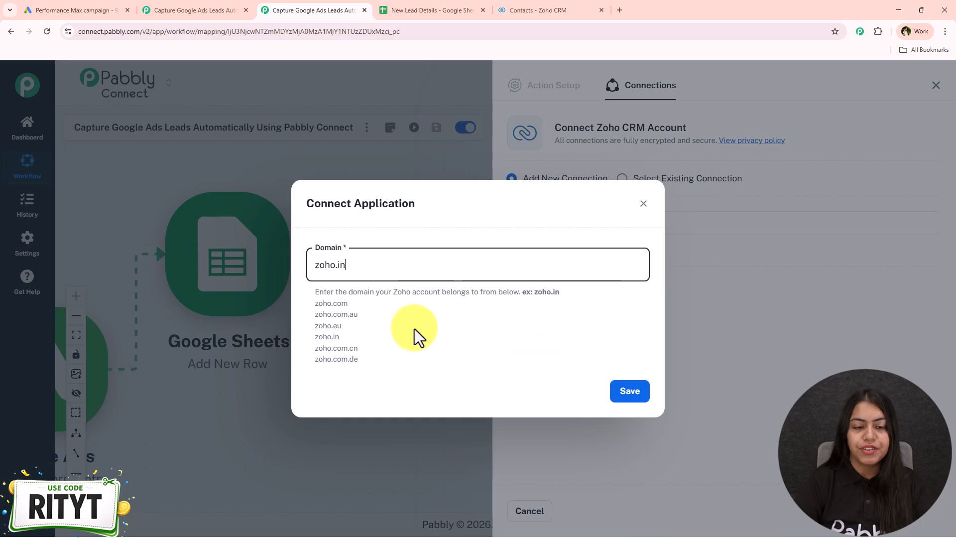
# - Examine the list of accepted Zoho domains and compare it with the domain in the Zoho CRM web address
pyautogui.moveTo(361, 358); pyautogui.dragTo(303, 301)
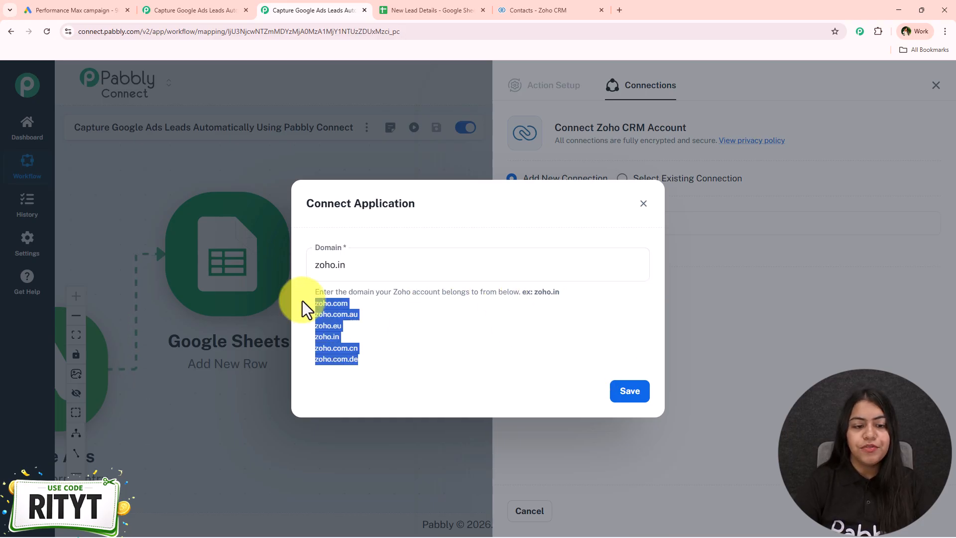
pyautogui.click(312, 302)
pyautogui.moveTo(311, 303); pyautogui.dragTo(375, 354)
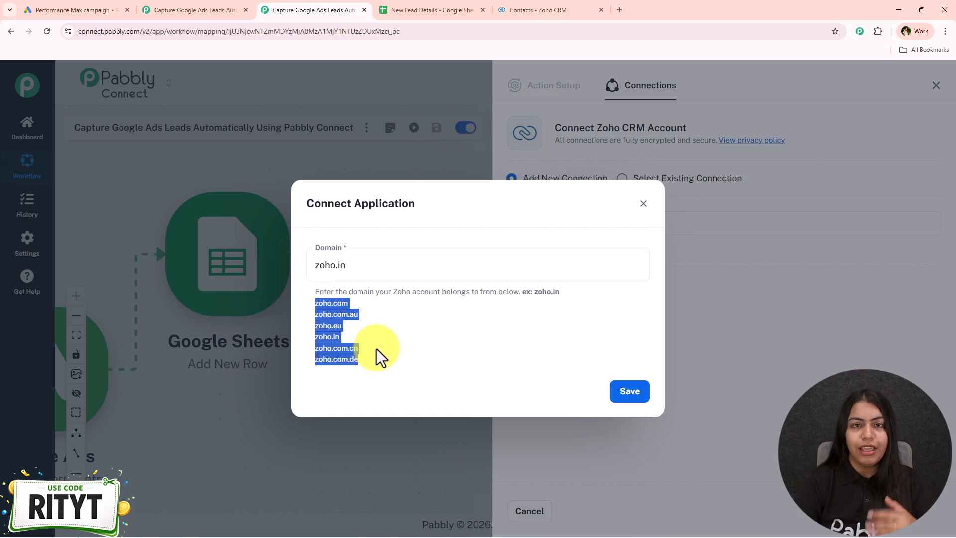
pyautogui.click(372, 342)
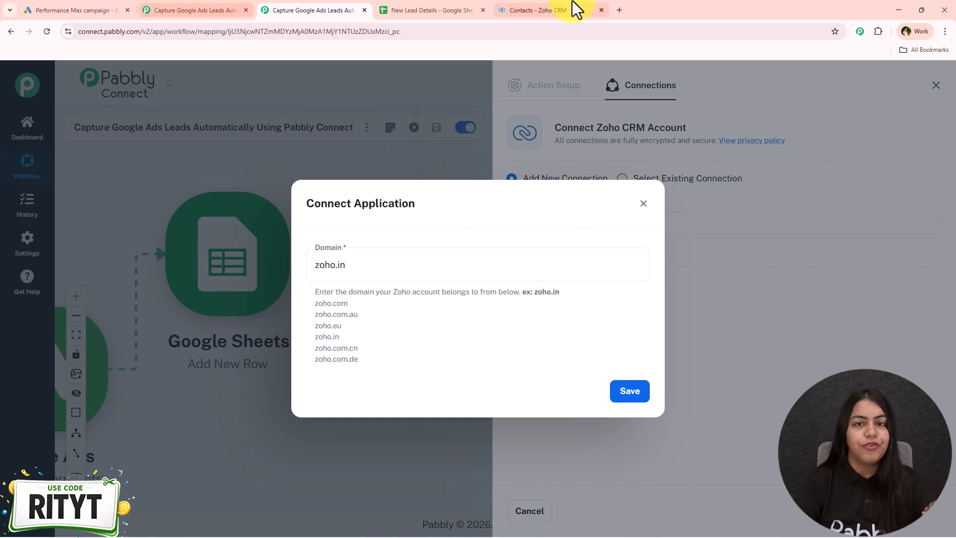
pyautogui.click(599, 2)
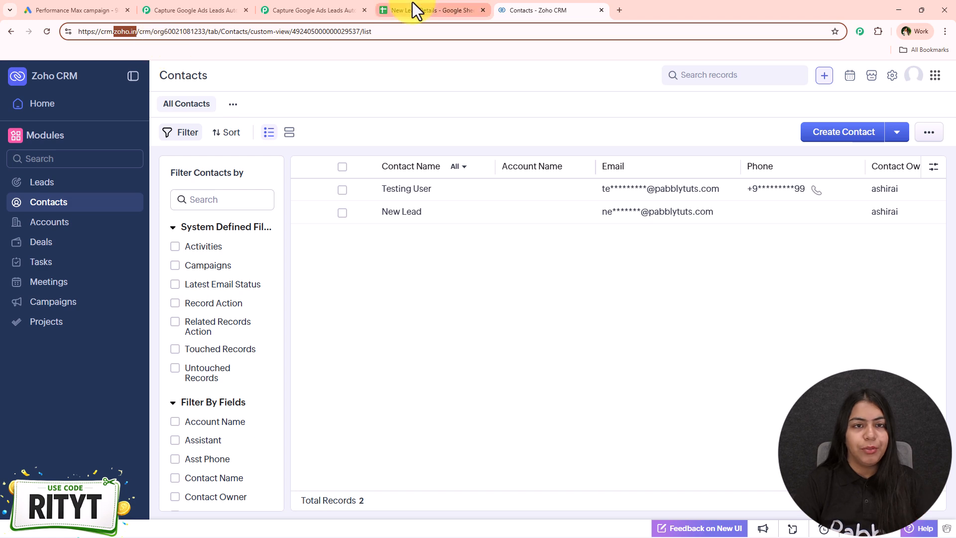
pyautogui.click(297, 6)
pyautogui.moveTo(362, 350); pyautogui.dragTo(318, 300)
pyautogui.click(315, 300)
pyautogui.click(533, 268)
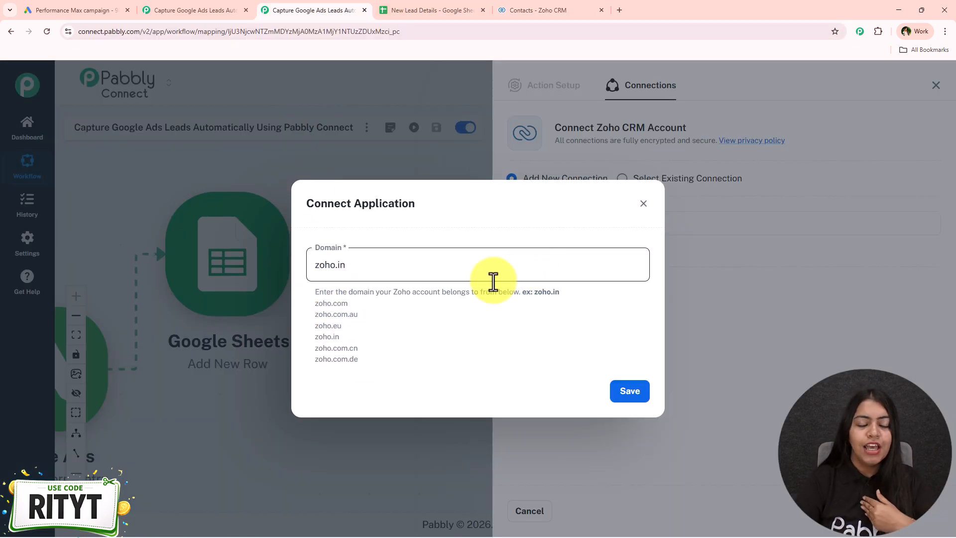
# - Save the connection domain and authorize Pabbly Connect to access the Zoho CRM account
pyautogui.click(630, 391)
pyautogui.scroll(-5, 150, 205)
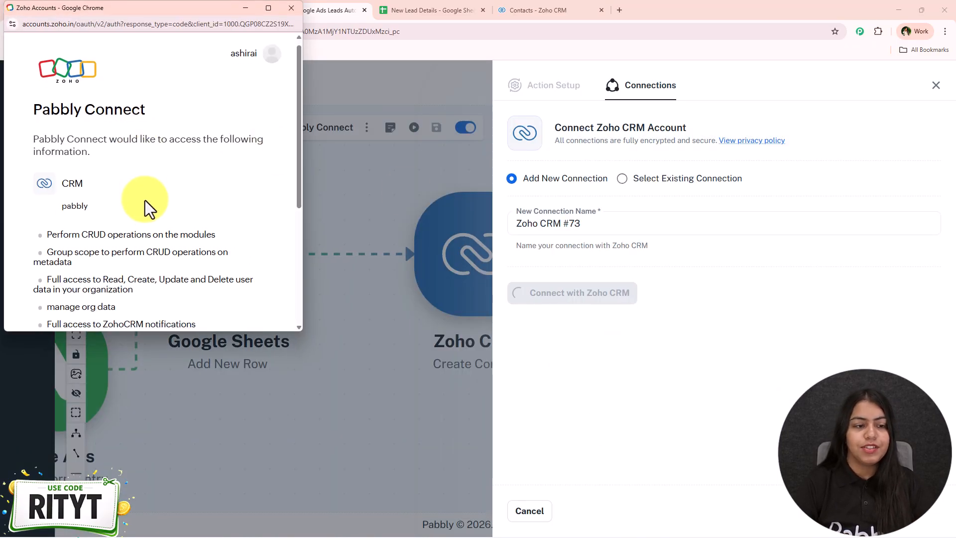
pyautogui.click(85, 232)
pyautogui.click(67, 271)
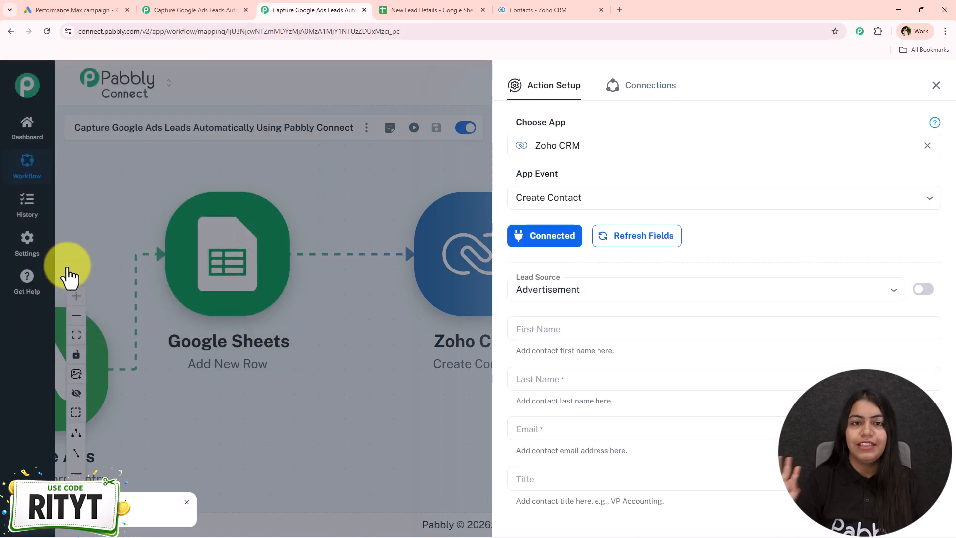
# - Set the Lead Source of the Zoho CRM contact to Google+
pyautogui.click(583, 289)
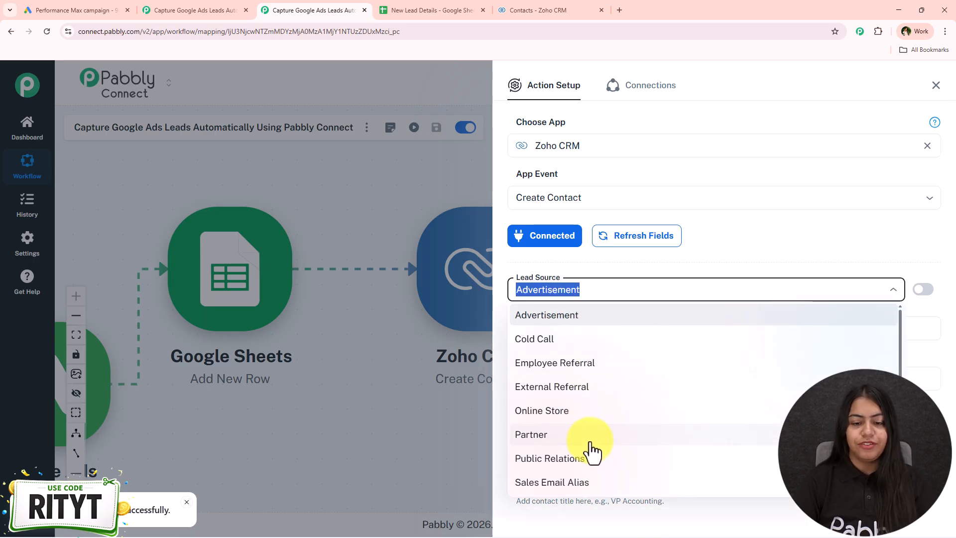
pyautogui.scroll(-3, 593, 452)
pyautogui.scroll(-1, 573, 486)
pyautogui.click(572, 485)
# - Map First Name to user_column_data 0 string_value and Last Name to user_column_data 1 string_value from the Google Ads trigger
pyautogui.click(580, 332)
pyautogui.write('/1')
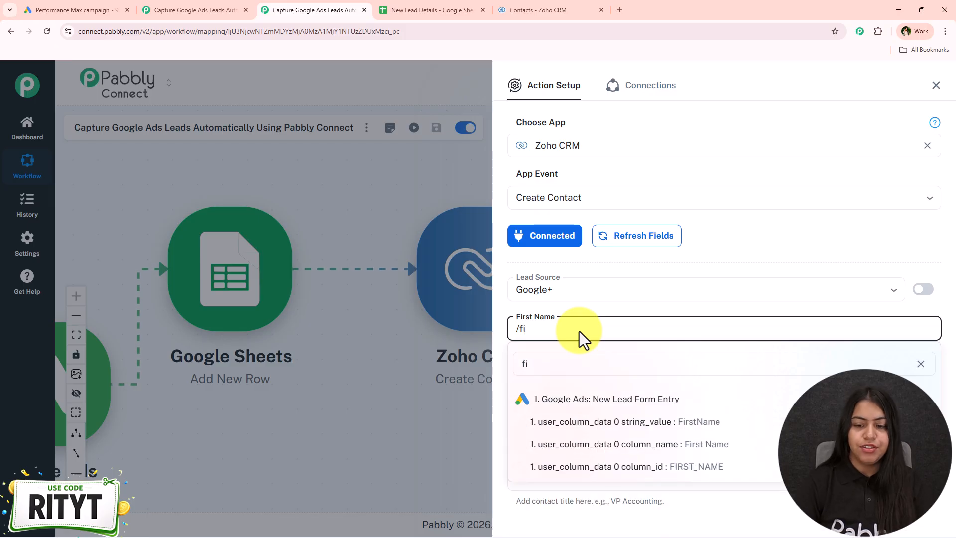
pyautogui.click(622, 422)
pyautogui.click(586, 381)
pyautogui.write('/ka')
pyautogui.press('BackSpace')
pyautogui.press('BackSpace')
pyautogui.write('las')
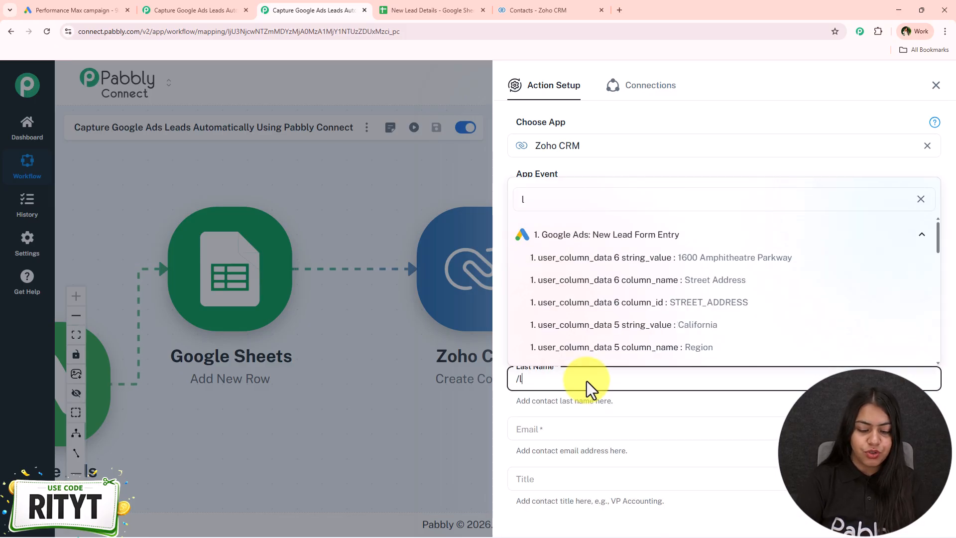
pyautogui.click(662, 473)
# - Map the contact's Email field to user_column_data 2 string_value from the Google Ads trigger
pyautogui.scroll(-2, 644, 432)
pyautogui.click(564, 279)
pyautogui.write('/@')
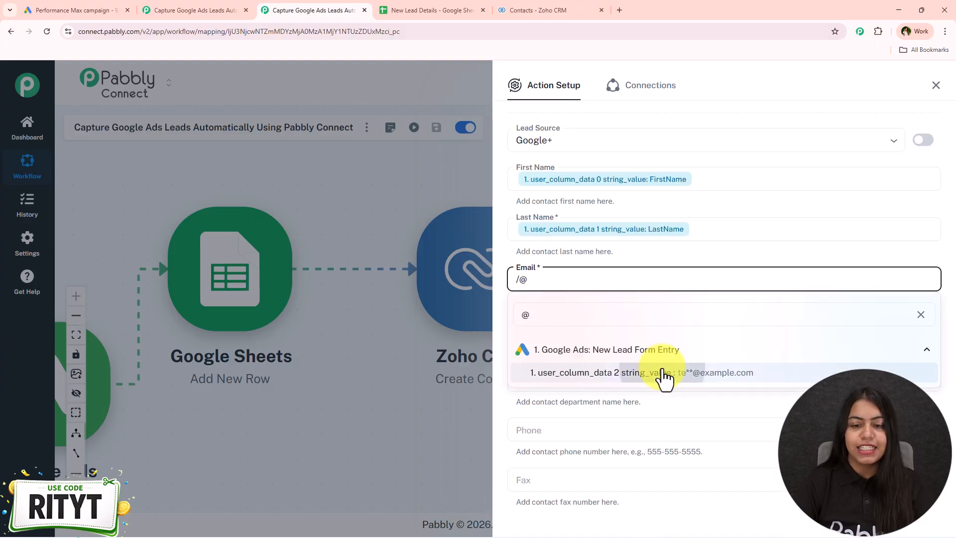
pyautogui.click(660, 377)
# - Leave the remaining contact fields empty, save the Zoho CRM action with a test request, and review the response
pyautogui.scroll(-5, 653, 349)
pyautogui.scroll(-7, 633, 272)
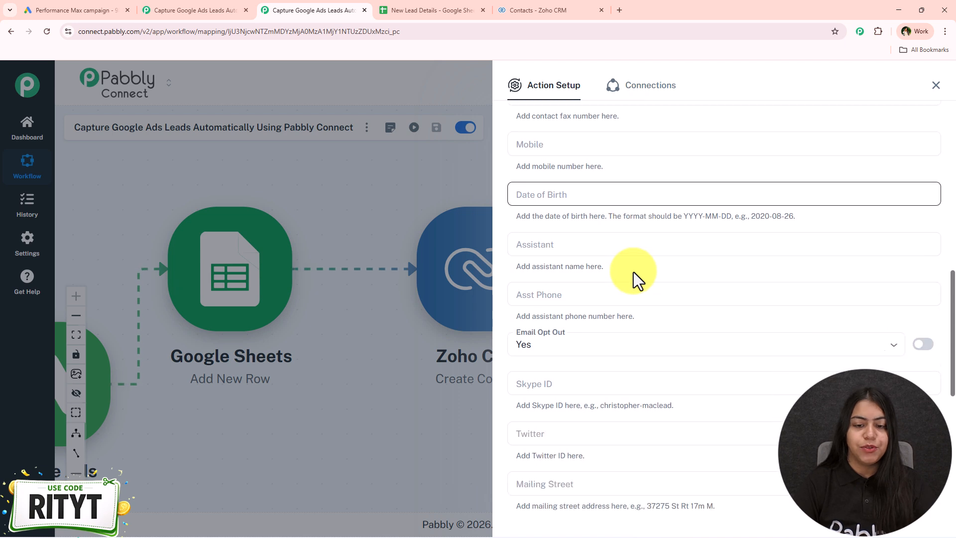
pyautogui.scroll(-2, 633, 271)
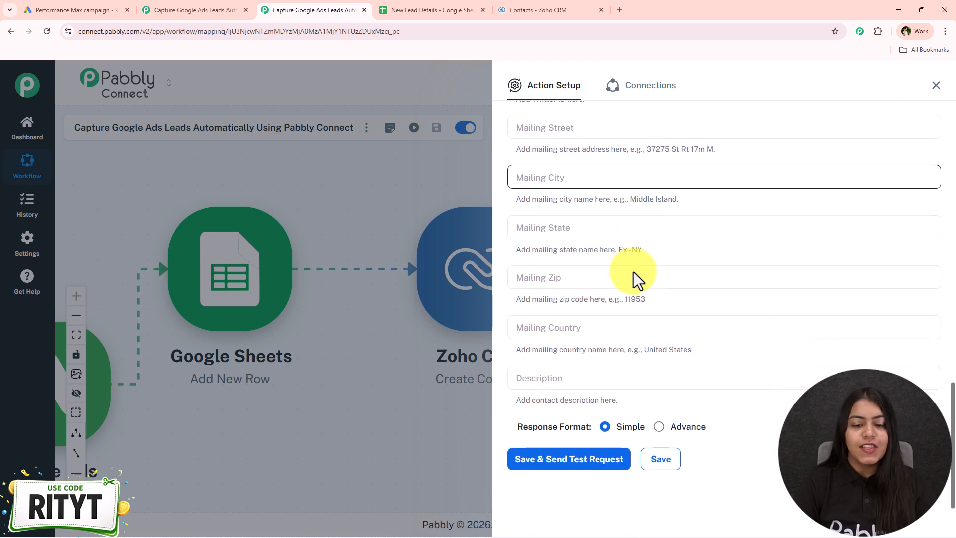
pyautogui.click(575, 459)
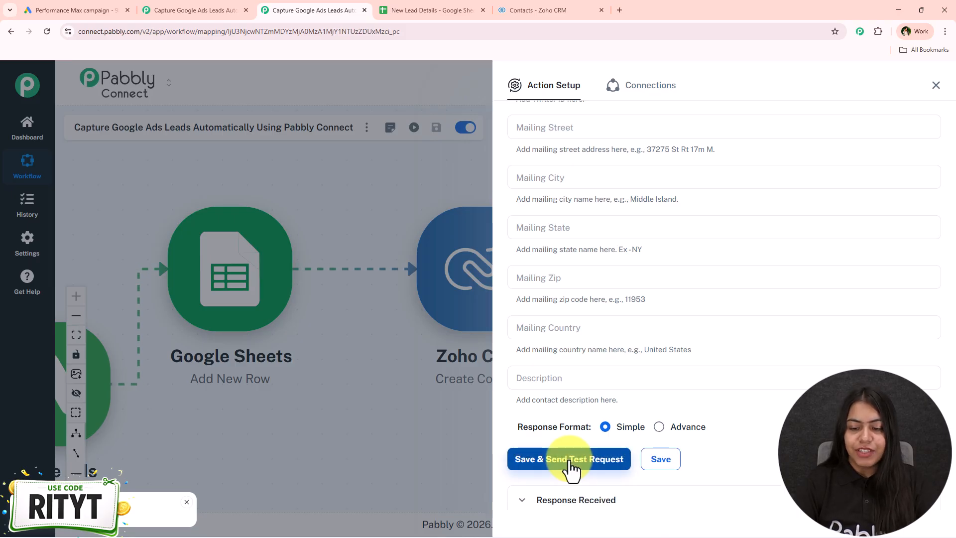
pyautogui.scroll(-5, 781, 476)
pyautogui.scroll(2, 737, 470)
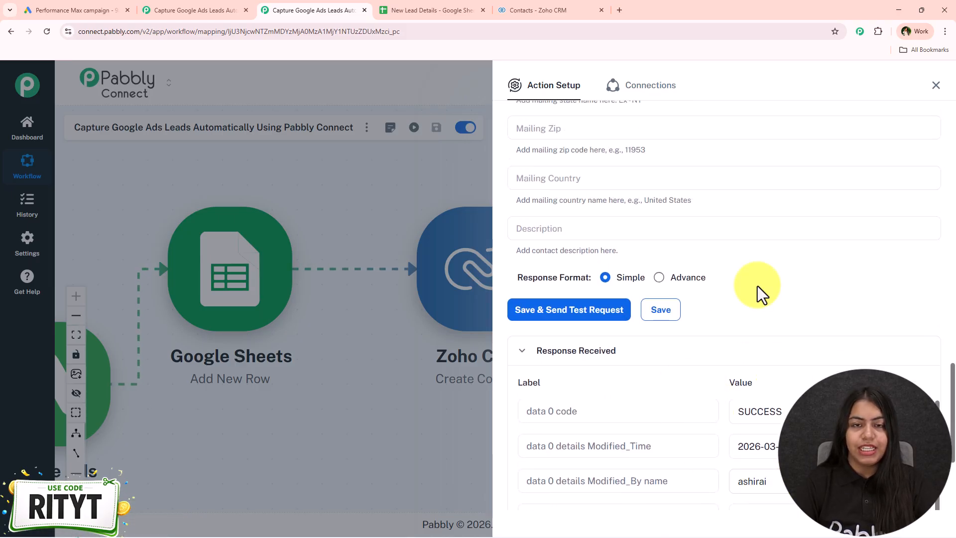
# - Switch to Zoho CRM and check the Contacts list for the contact created by the test request
pyautogui.click(573, 10)
pyautogui.click(357, 412)
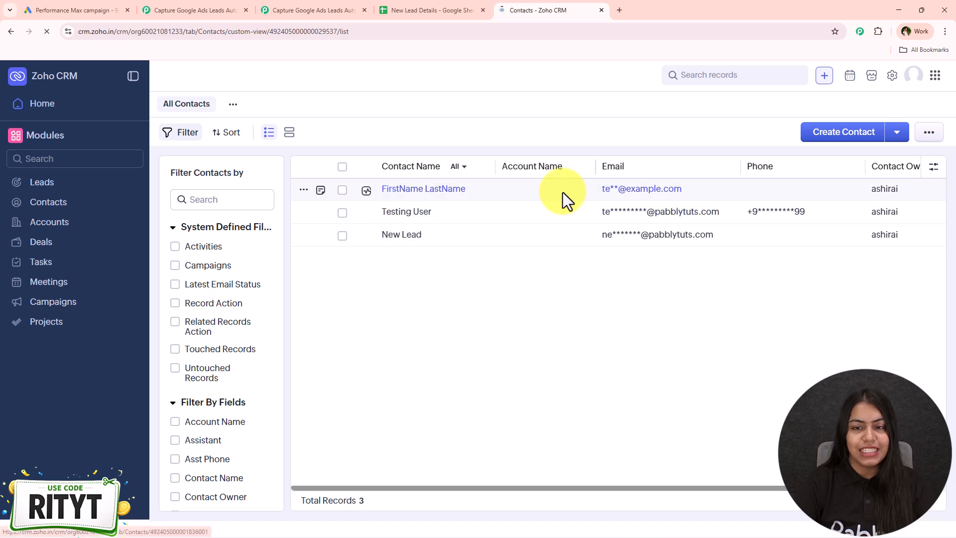
# - Return to the Pabbly Connect workflow, close the action settings, and arrange the Google Ads, Google Sheets and Zoho CRM nodes across the canvas
pyautogui.click(306, 4)
pyautogui.click(936, 89)
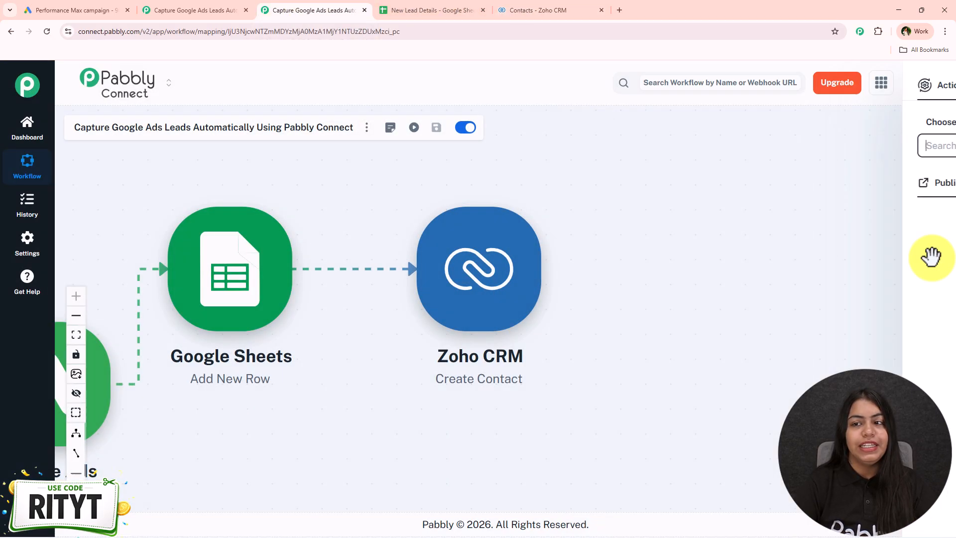
pyautogui.moveTo(452, 437); pyautogui.dragTo(674, 452)
pyautogui.moveTo(161, 257); pyautogui.dragTo(158, 218)
pyautogui.moveTo(458, 305); pyautogui.dragTo(439, 343)
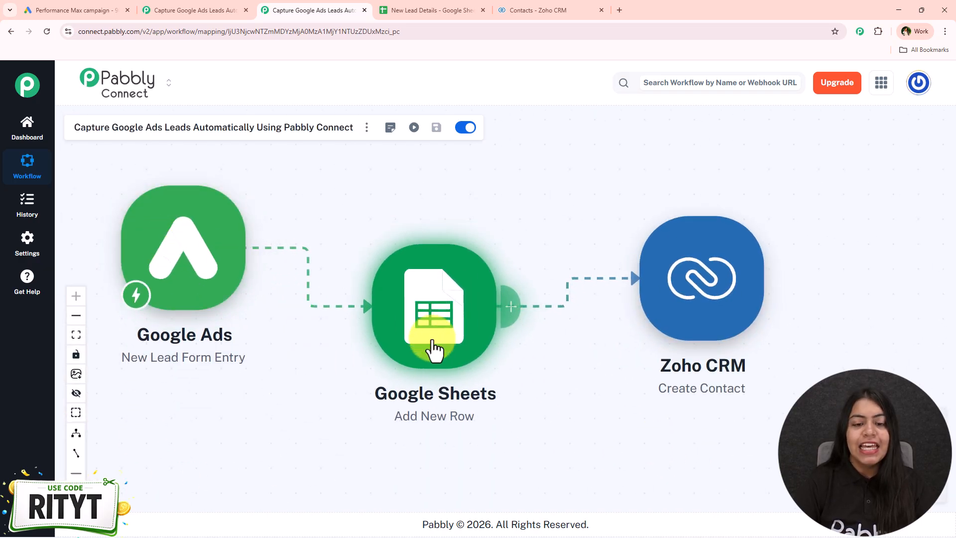
pyautogui.moveTo(666, 278); pyautogui.dragTo(678, 222)
pyautogui.moveTo(459, 294); pyautogui.dragTo(471, 274)
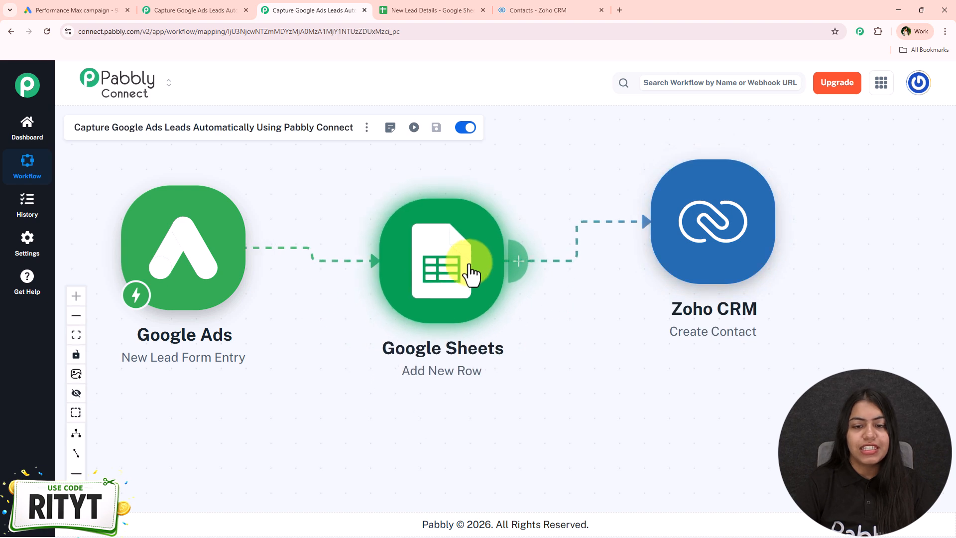
pyautogui.moveTo(207, 246); pyautogui.dragTo(209, 234)
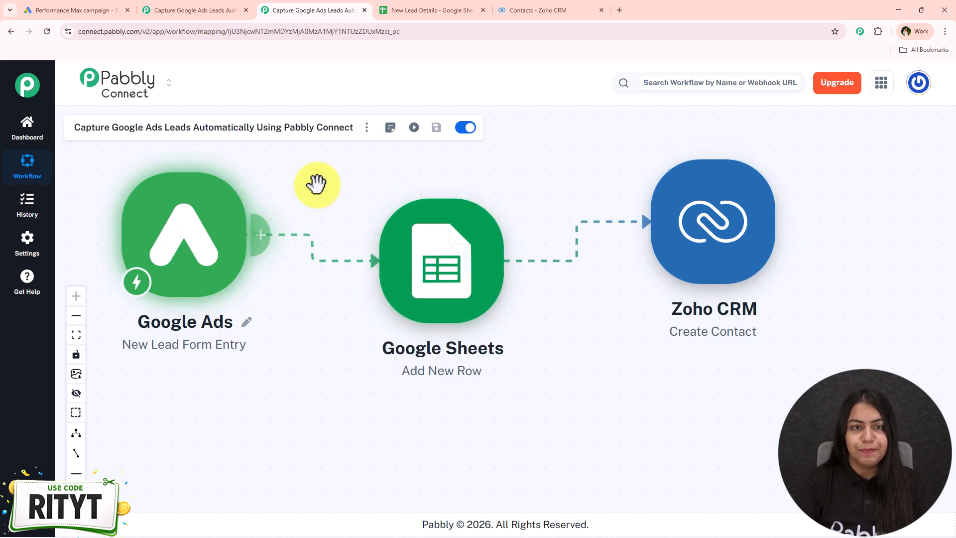
# - Check the lead rows in the New Lead Details spreadsheet, and return to the Pabbly Connect workflow
pyautogui.click(428, 10)
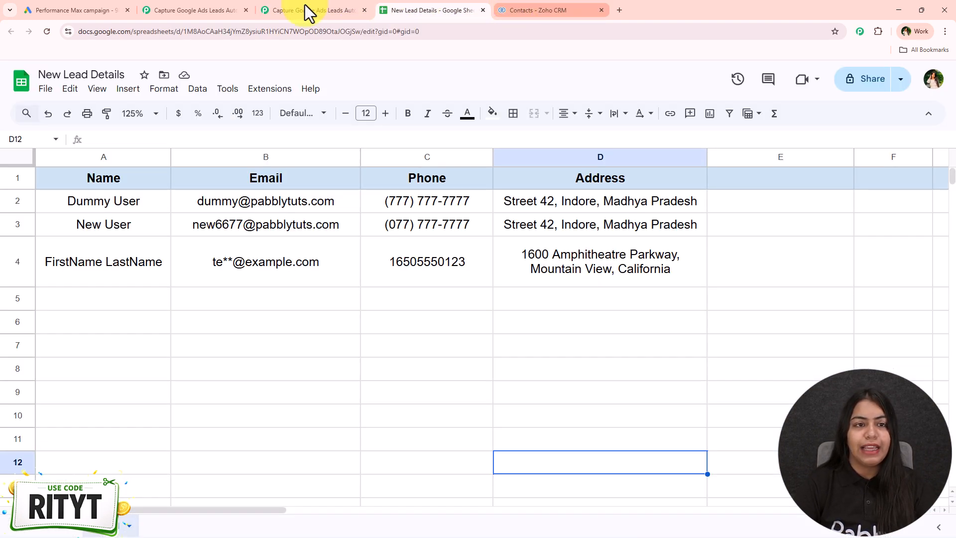
pyautogui.click(287, 4)
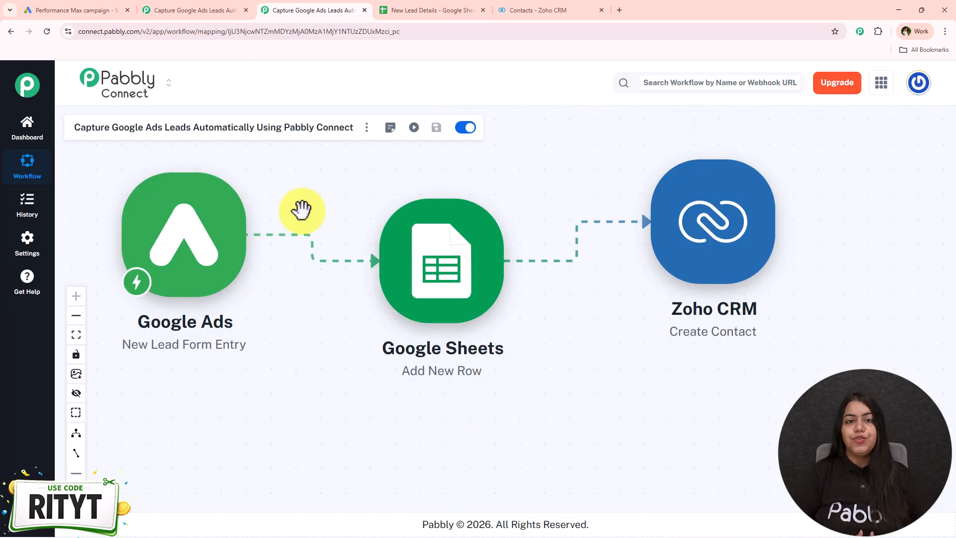